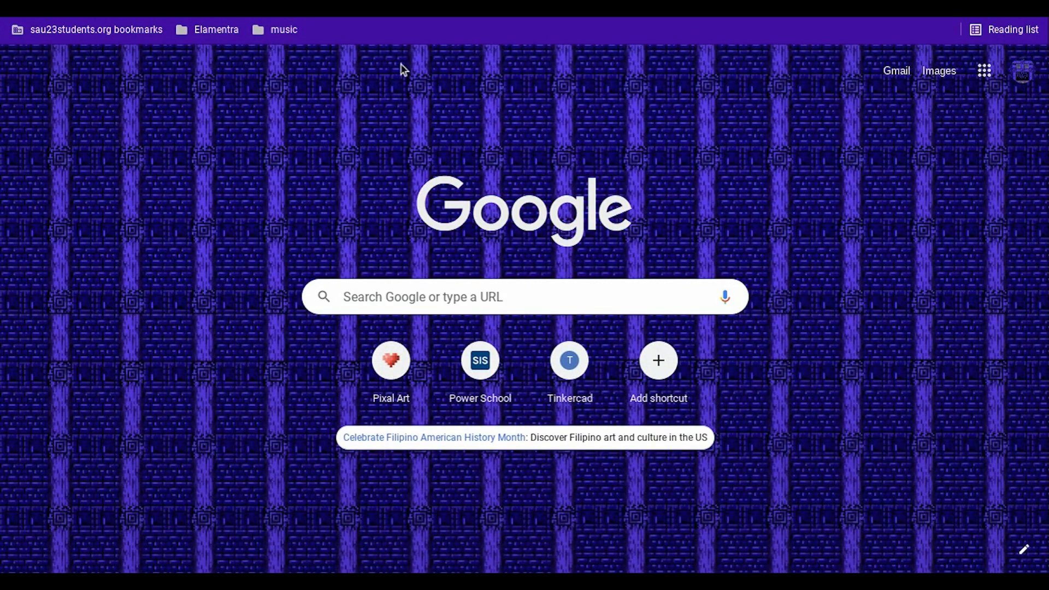
Step: Search Google for images of "stone bricks minecraft"
left_click(434, 303)
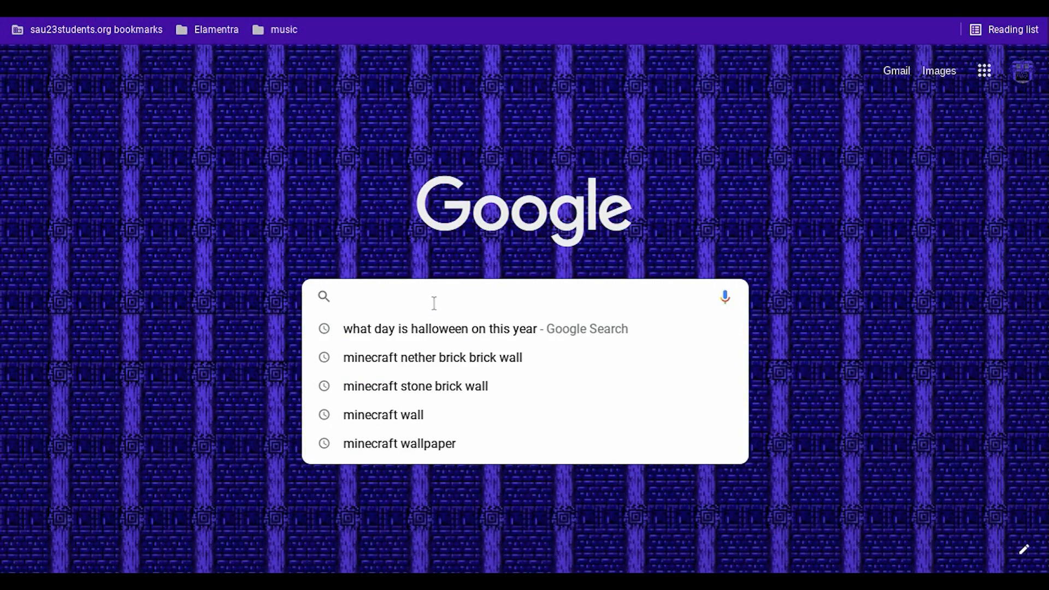
type("Stone bri")
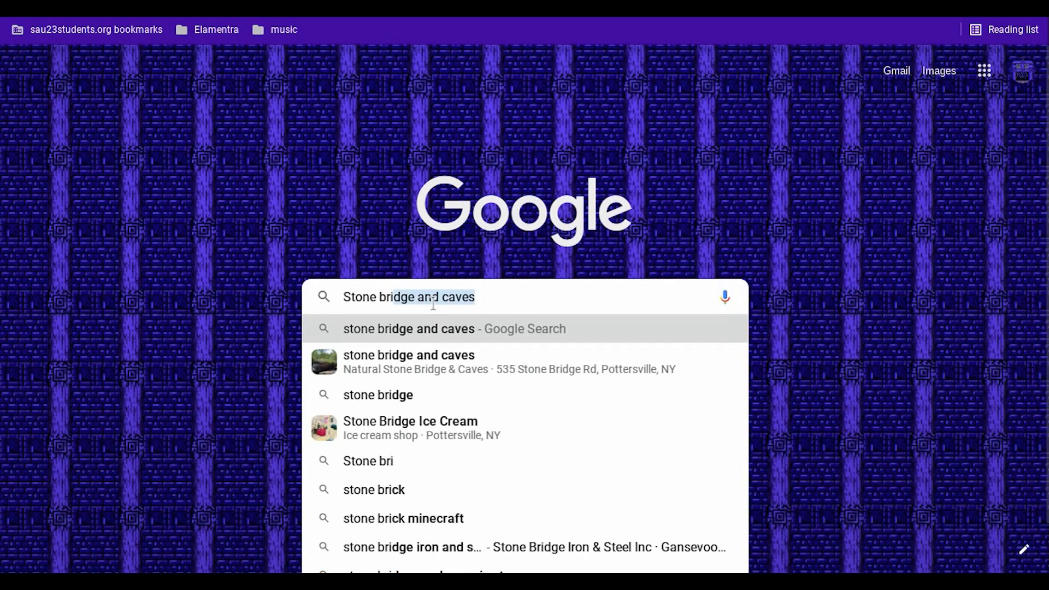
type("cks minecraft")
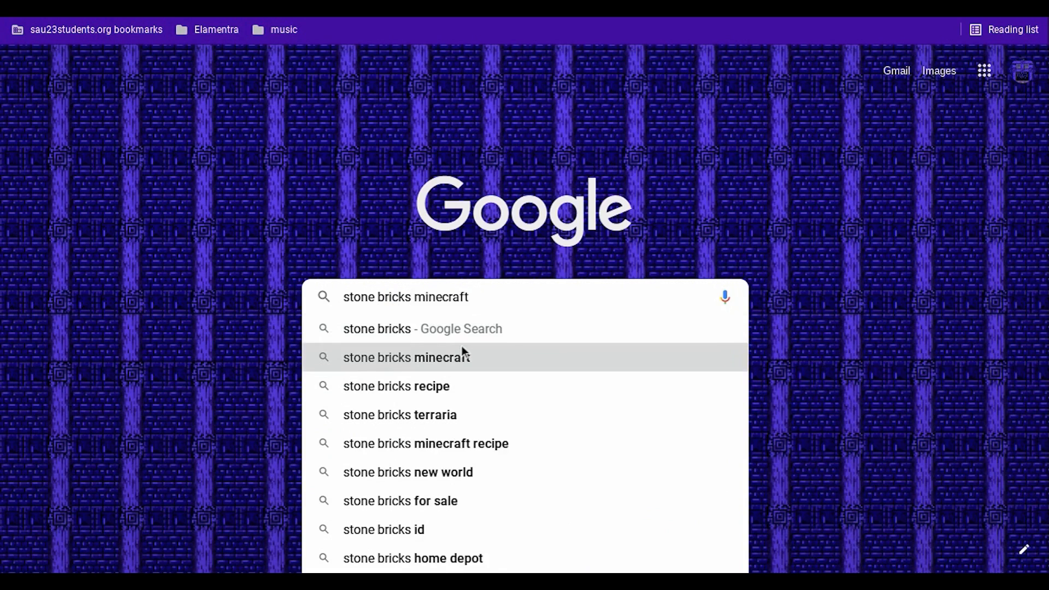
left_click(463, 350)
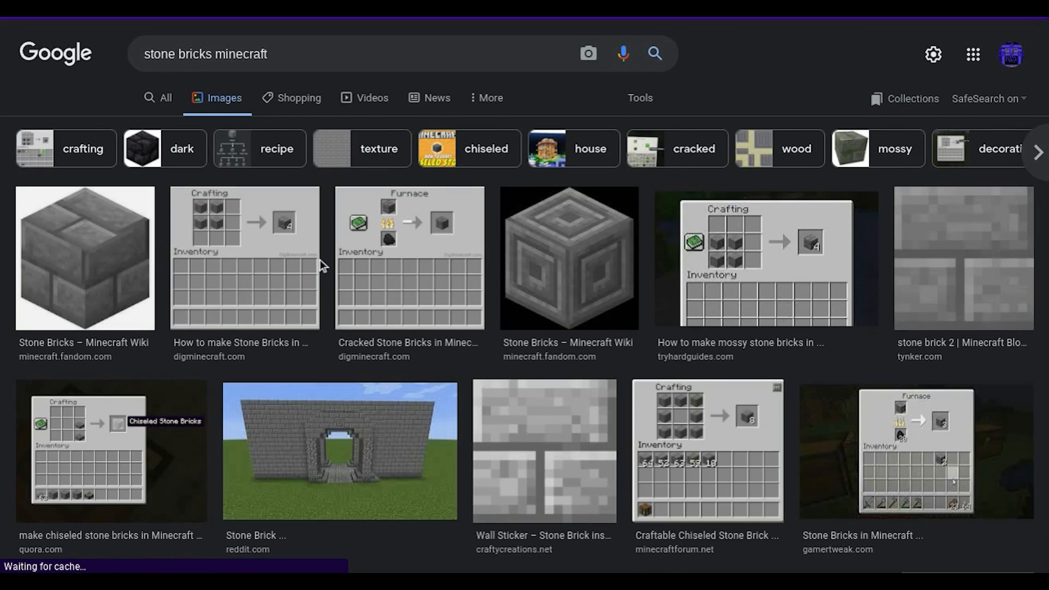
Step: Open the Minecraft Wiki picture of the plain stone bricks block in a new tab as a reference
left_click(125, 276)
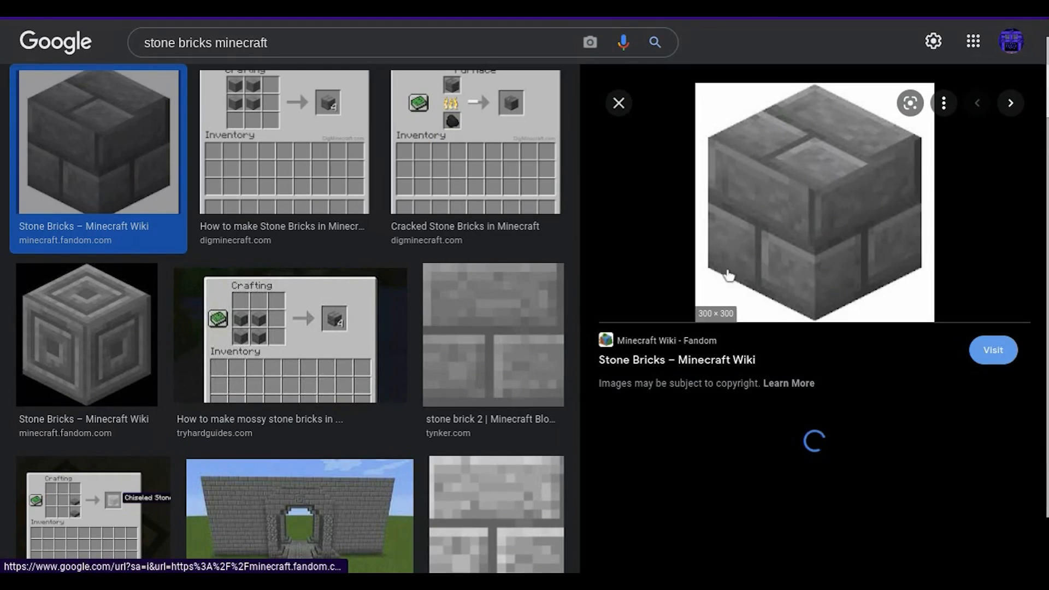
right_click(801, 265)
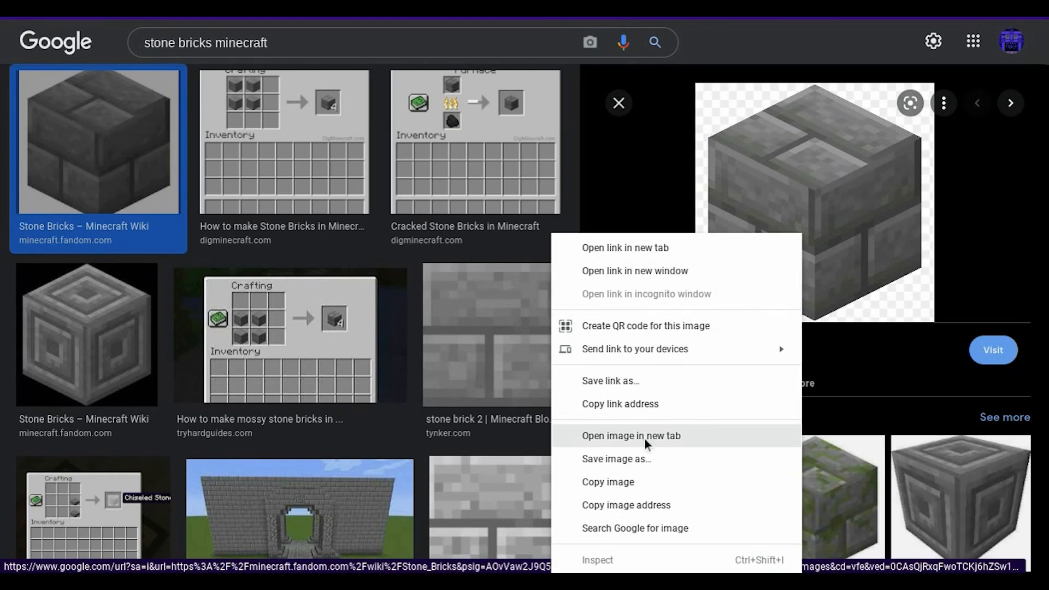
left_click(646, 442)
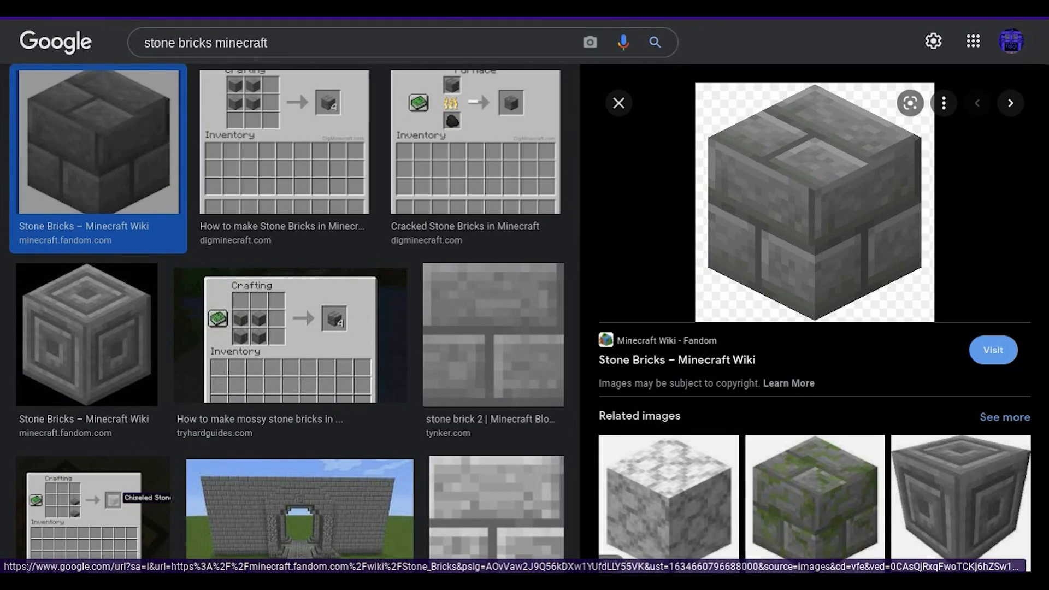
Step: Switch to Pixilart and draw a filled medium-gray square beside the gray and purple cobblestone tile, matching that tile's size
left_click(378, 7)
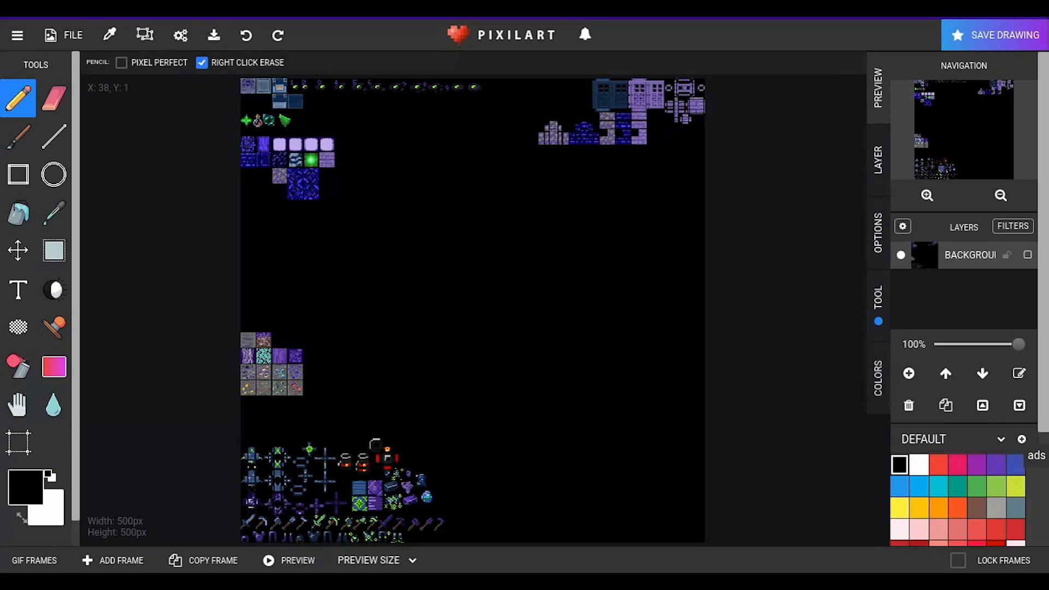
scroll(251, 199, "up", 2)
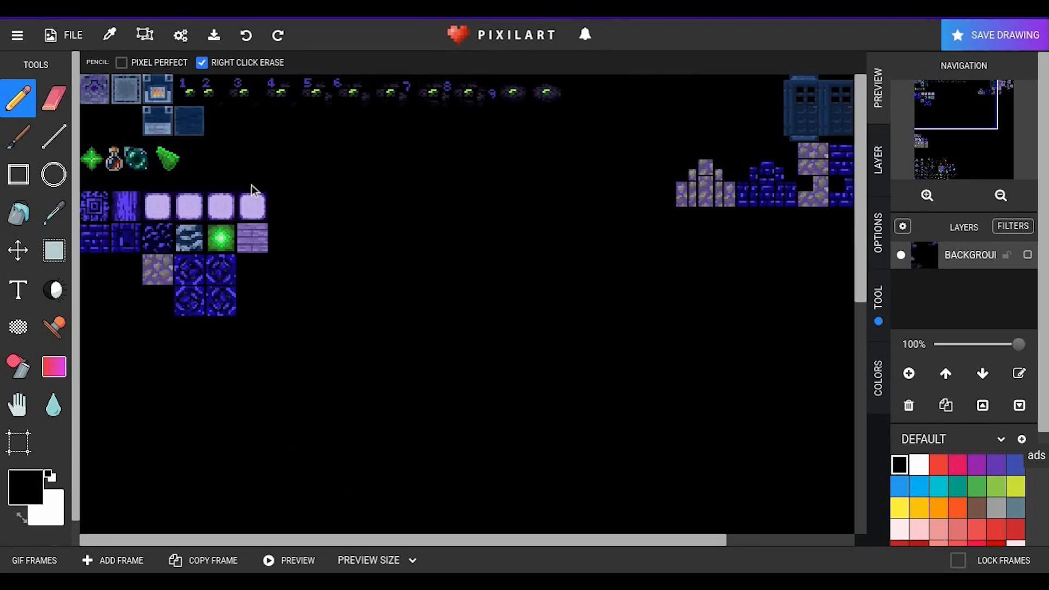
scroll(186, 311, "up", 3)
scroll(274, 277, "up", 2)
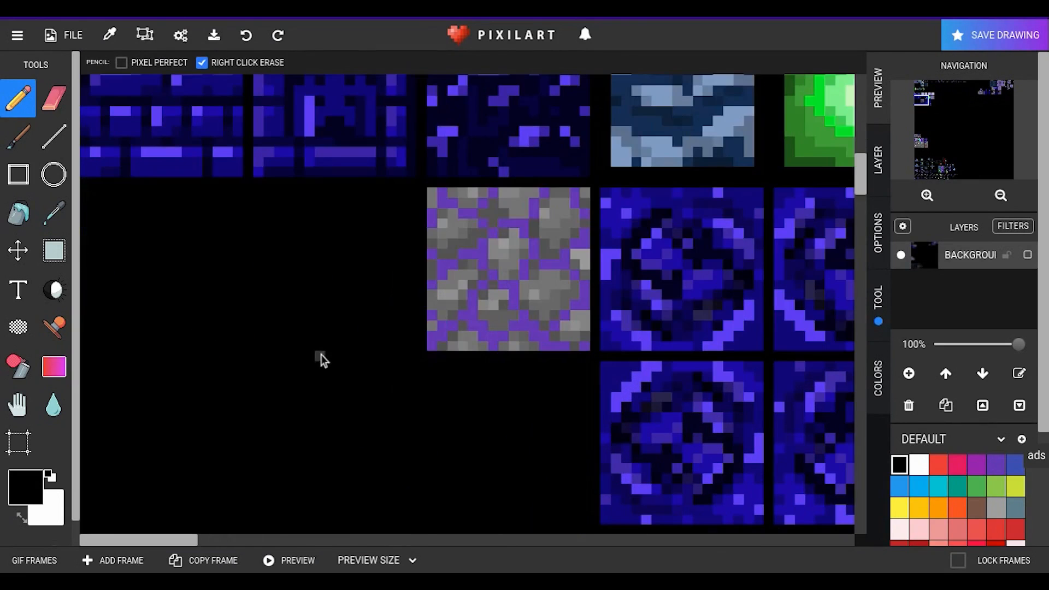
scroll(384, 285, "up", 1)
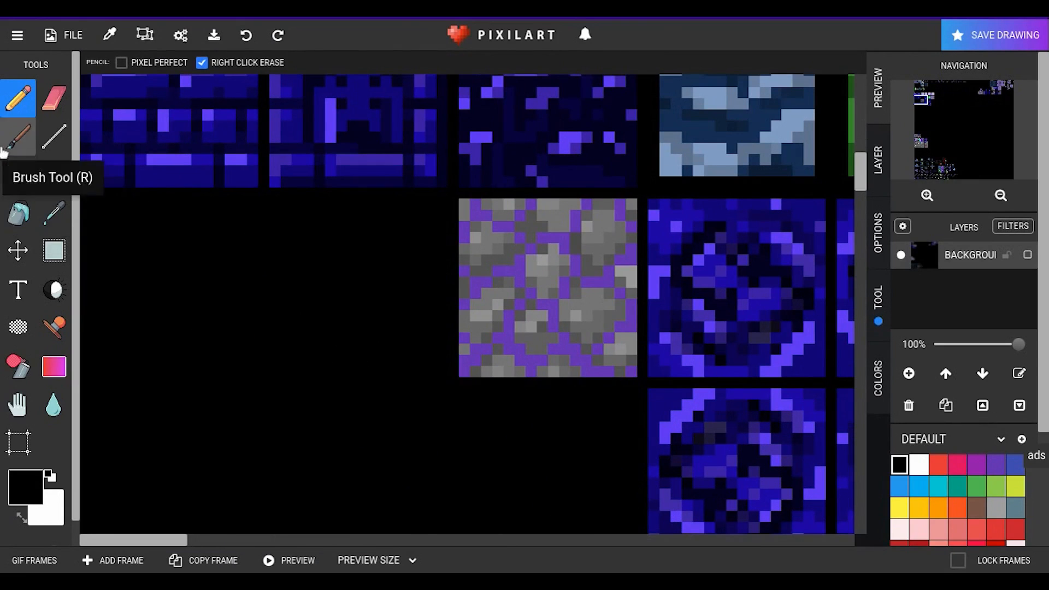
left_click(18, 174)
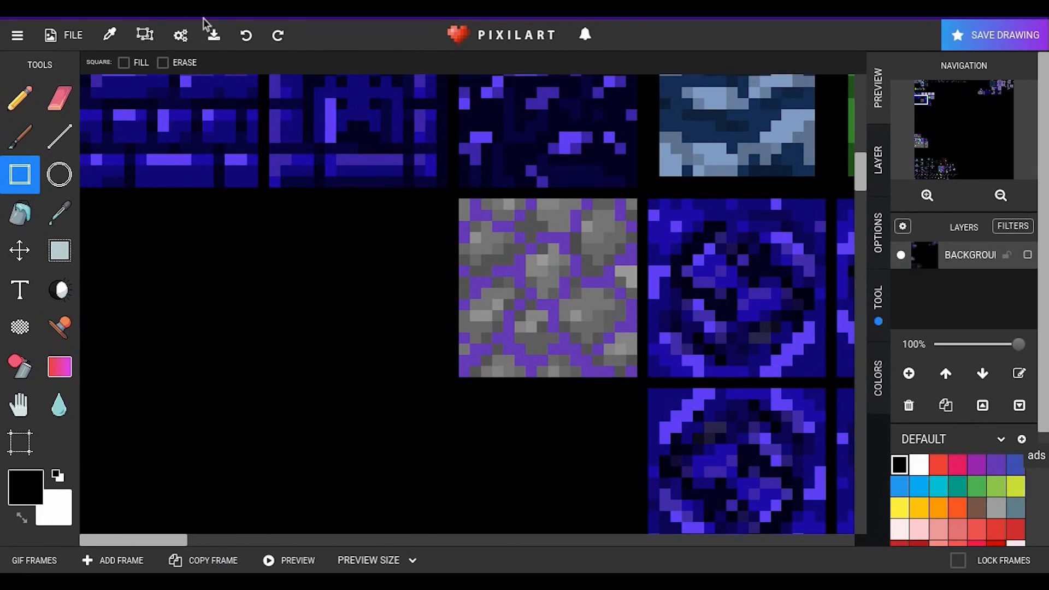
left_click(124, 64)
scroll(953, 492, "down", 3)
scroll(958, 473, "down", 10)
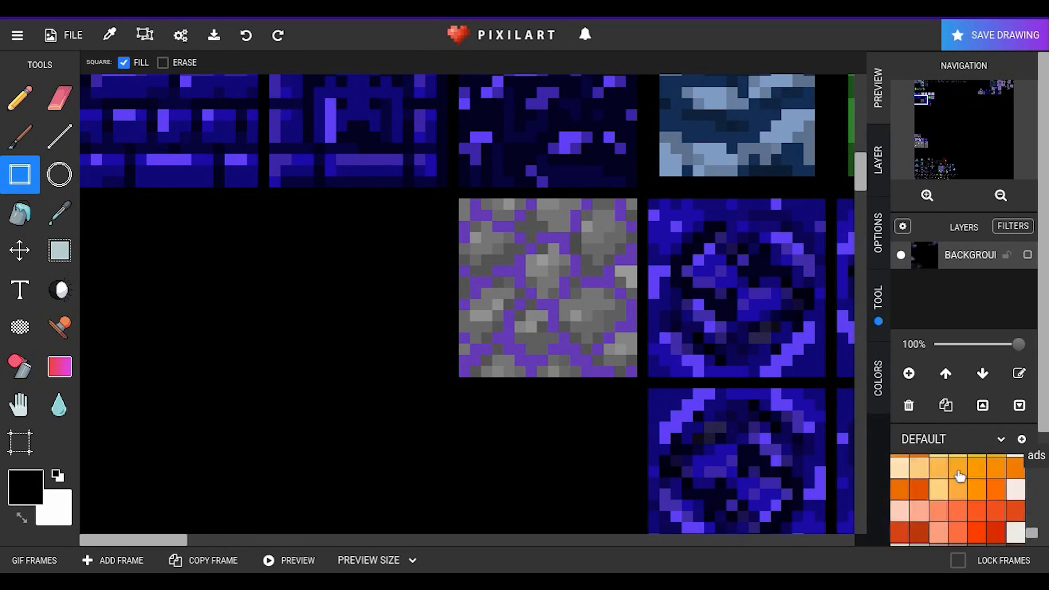
scroll(959, 473, "down", 3)
left_click(919, 495)
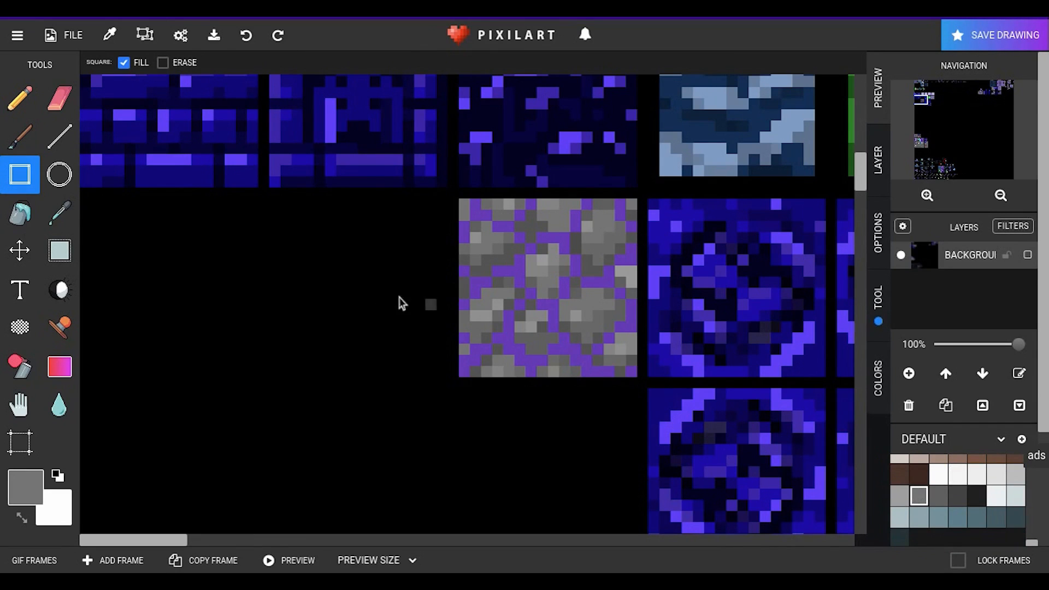
left_click_drag(270, 200, 444, 376)
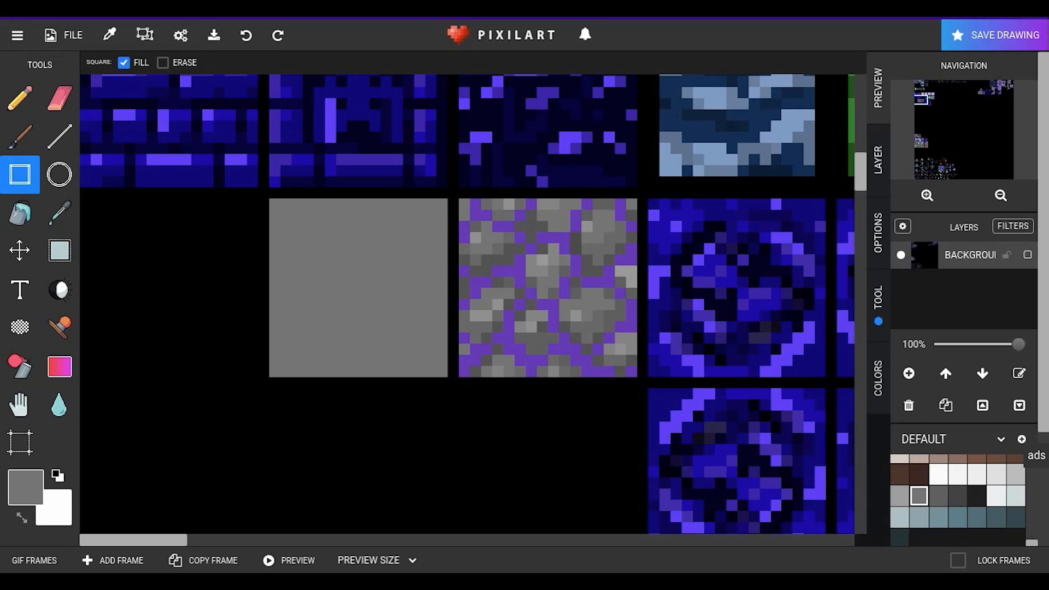
Step: Draw dark-gray mortar lines with the Pencil along the upper brick's right edge, across the middle, between the lower bricks and along the bottom
left_click(938, 497)
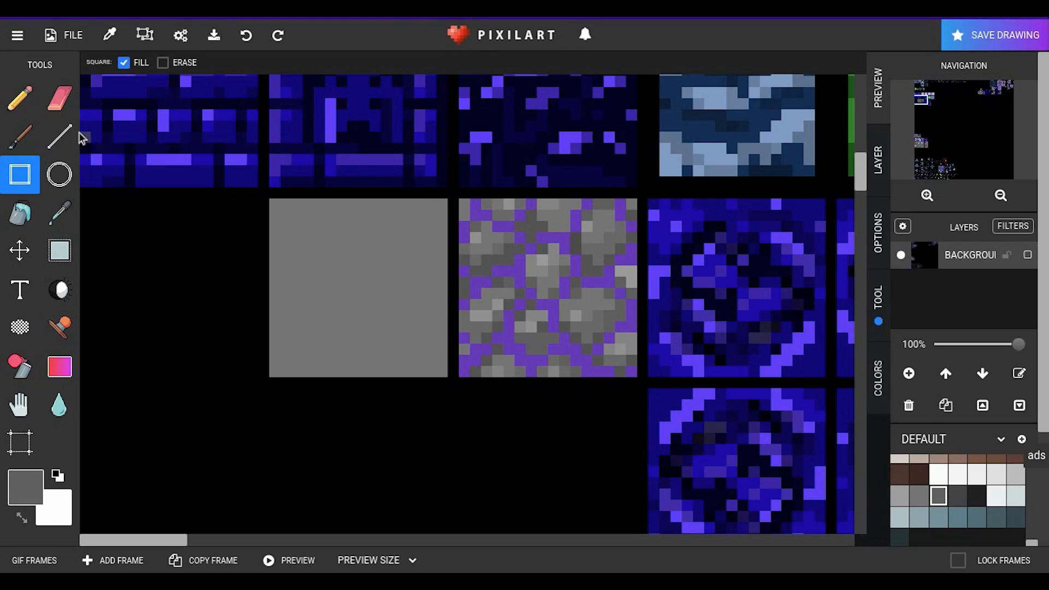
left_click(19, 135)
left_click(19, 99)
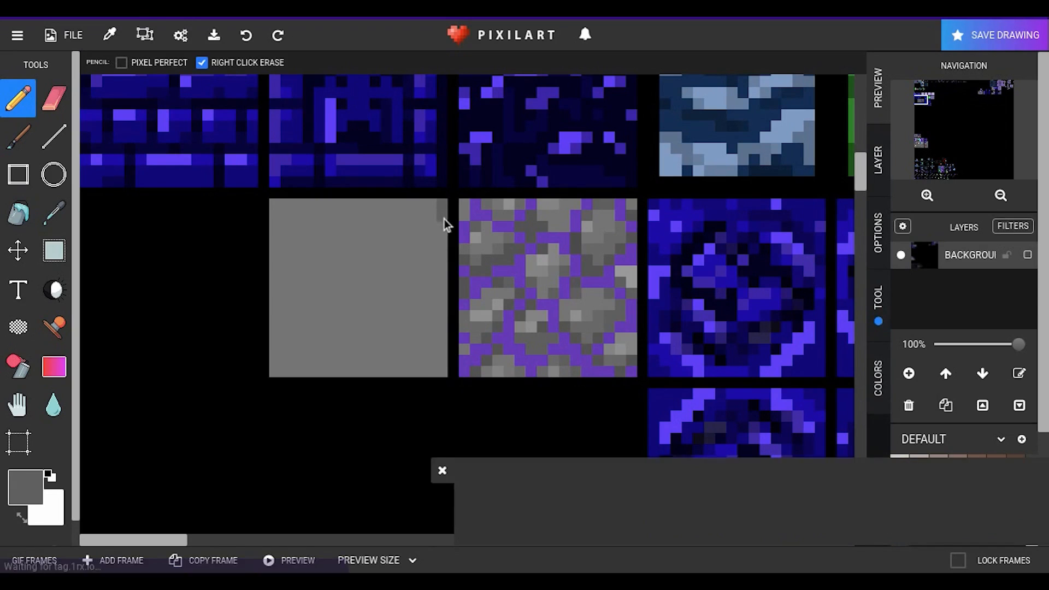
left_click_drag(444, 218, 445, 283)
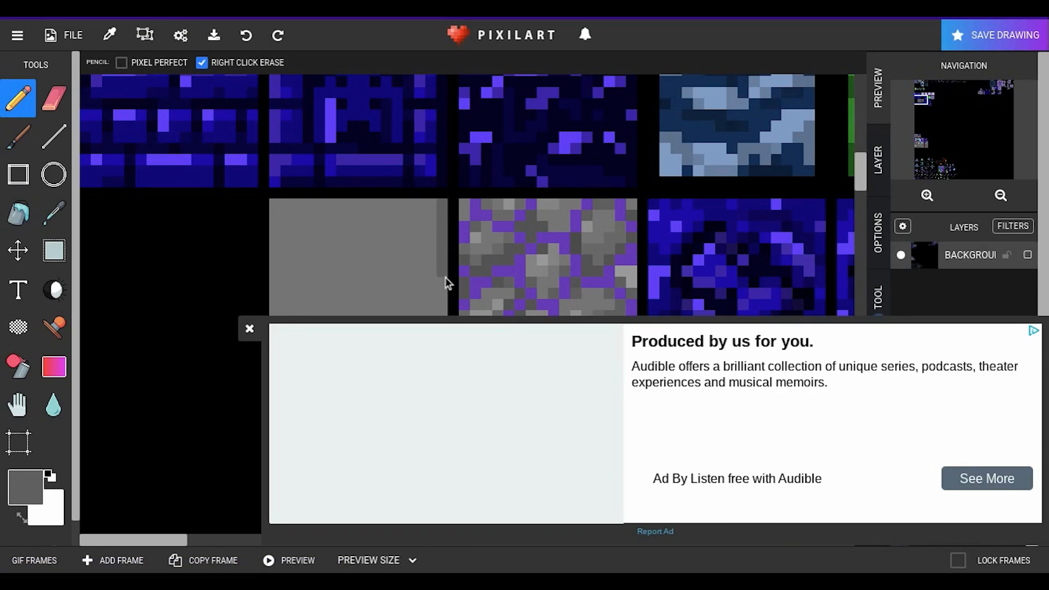
left_click(249, 329)
left_click(957, 496)
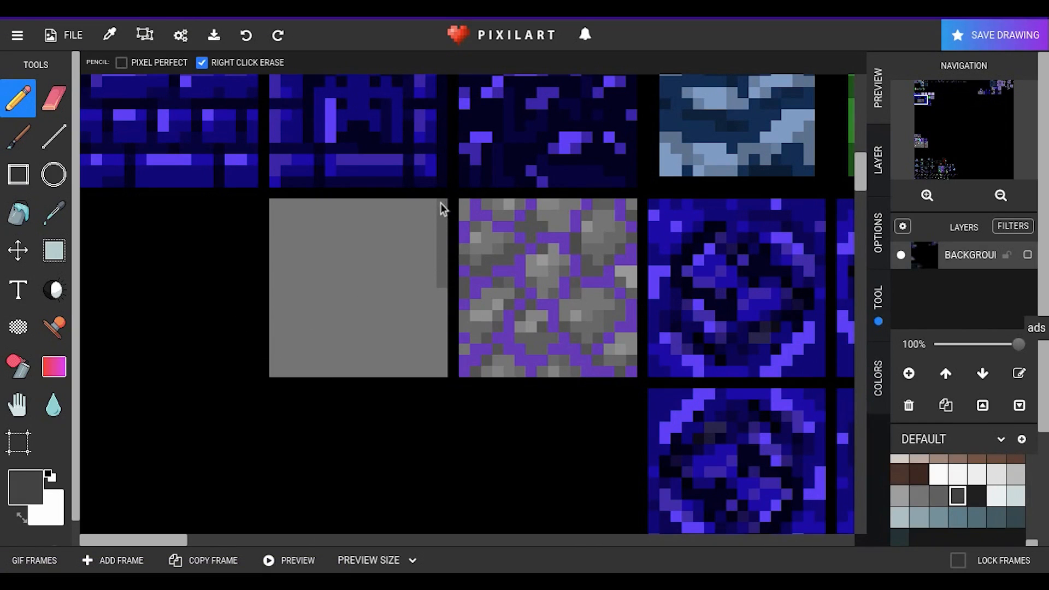
left_click_drag(444, 282, 271, 284)
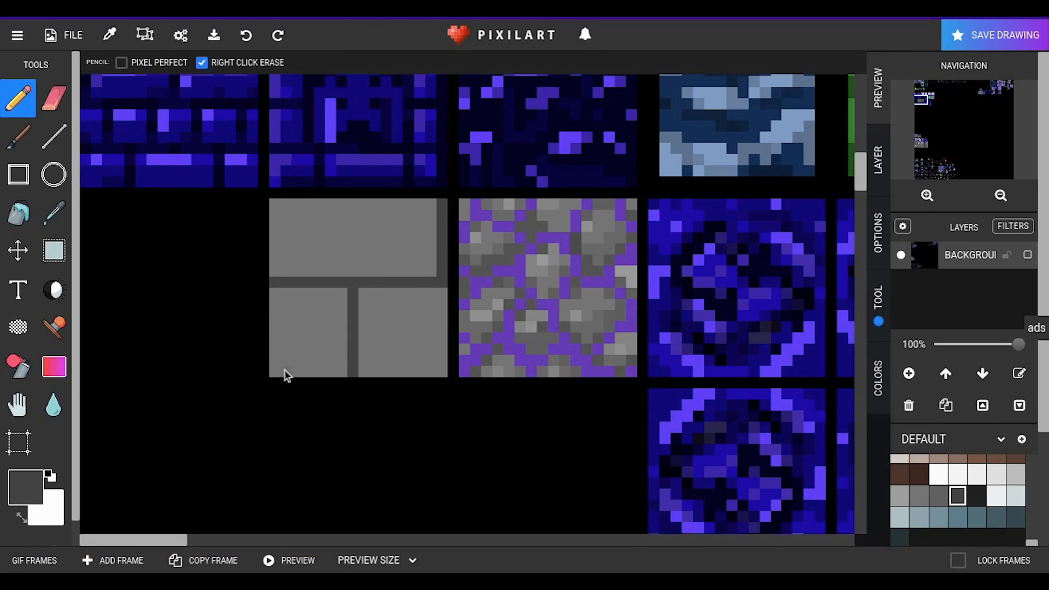
left_click_drag(336, 372, 378, 369)
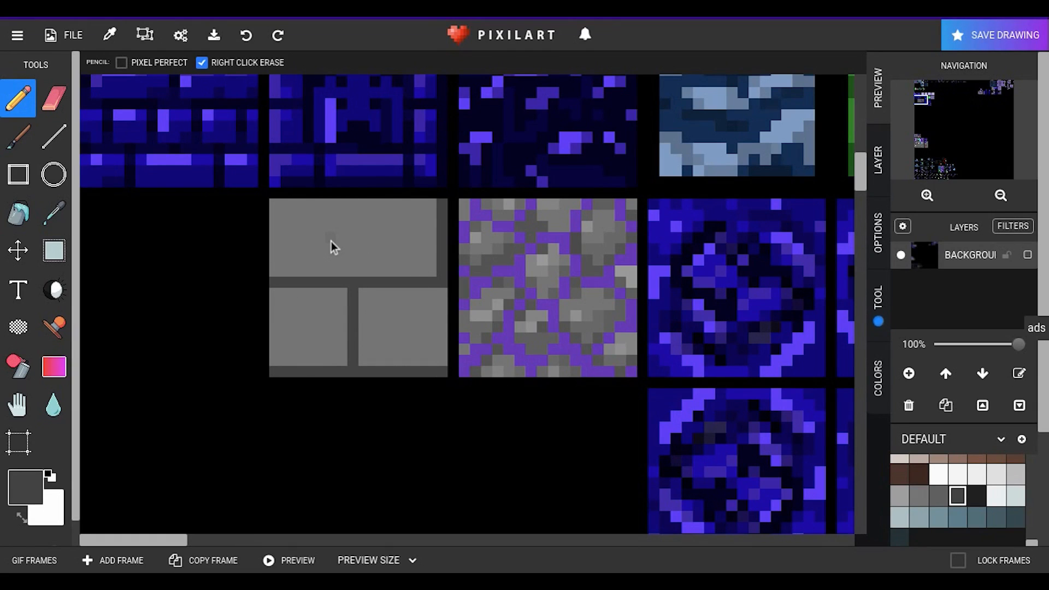
Step: Darken individual pixels in a Y shape near the upper brick's left end using the Lighten/Darken tool at strength 0.1
left_click(52, 291)
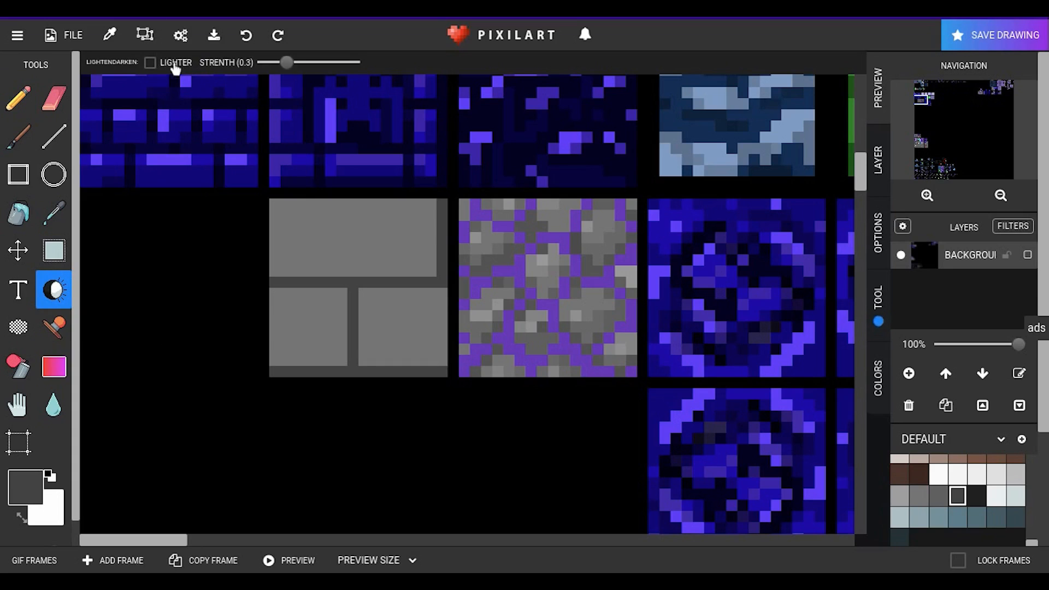
left_click_drag(292, 63, 264, 64)
left_click(275, 208)
left_click(287, 214)
left_click(307, 215)
left_click(299, 224)
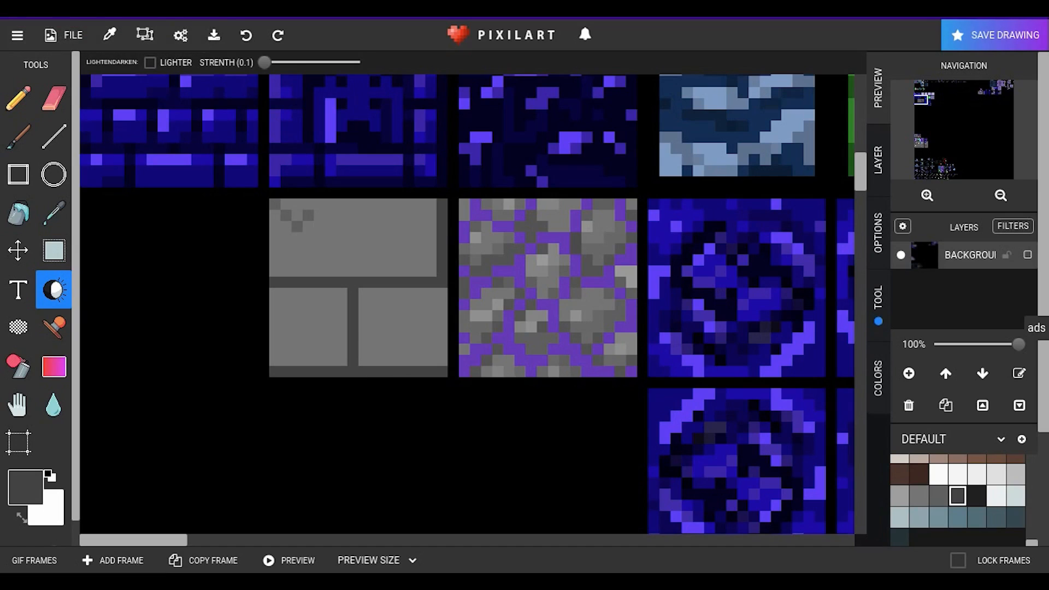
left_click(297, 237)
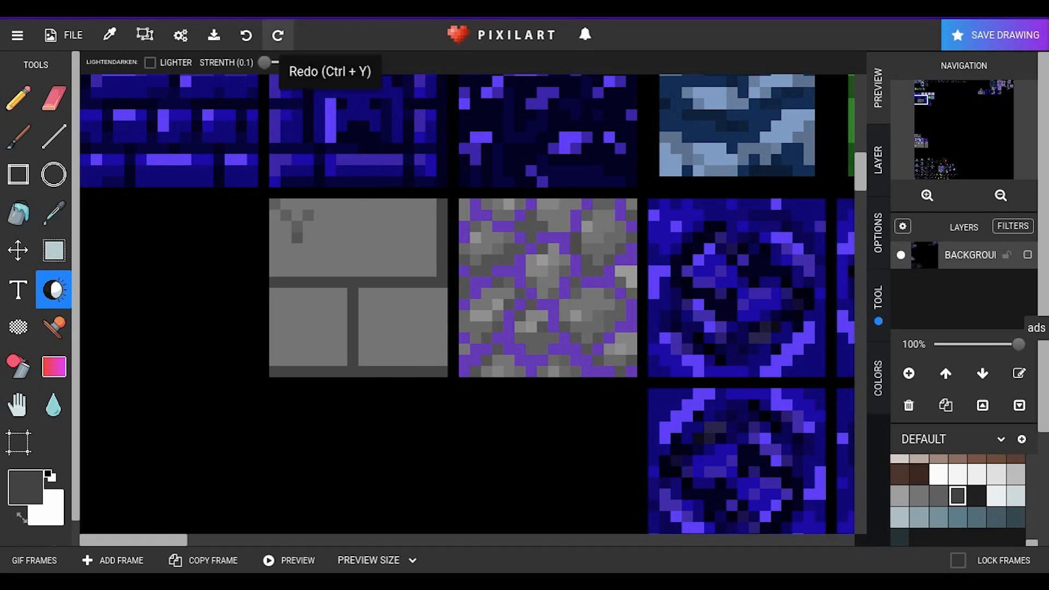
left_click(296, 260)
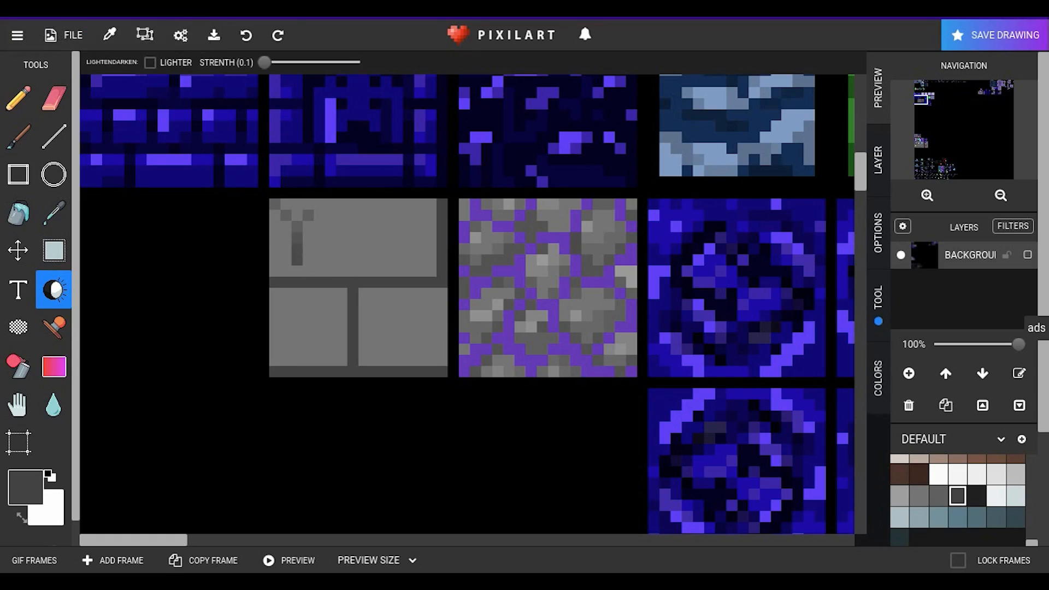
Step: Darken more pixels around the upper brick's lower-left corner, undoing misplaced shading strokes
left_click(311, 269)
left_click(241, 39)
left_click(298, 272)
key("ctrl+z")
left_click(246, 35)
left_click(245, 36)
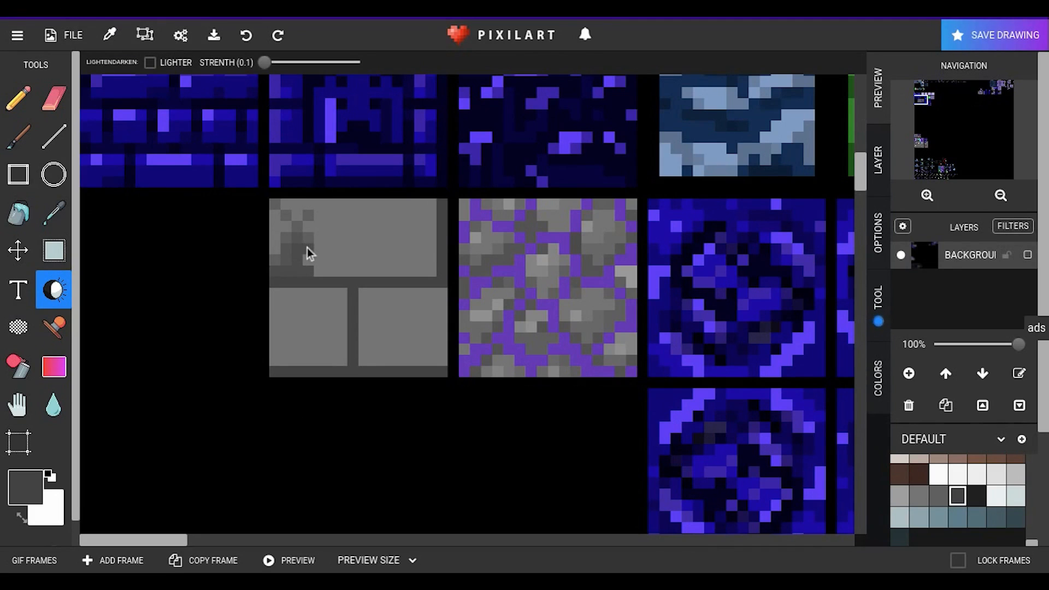
Step: Shade a curved trail of darker pixels through the upper brick's lower middle and up toward its right end, undoing misplaced strokes
left_click(371, 230)
left_click(329, 262)
left_click(246, 36)
left_click(246, 36)
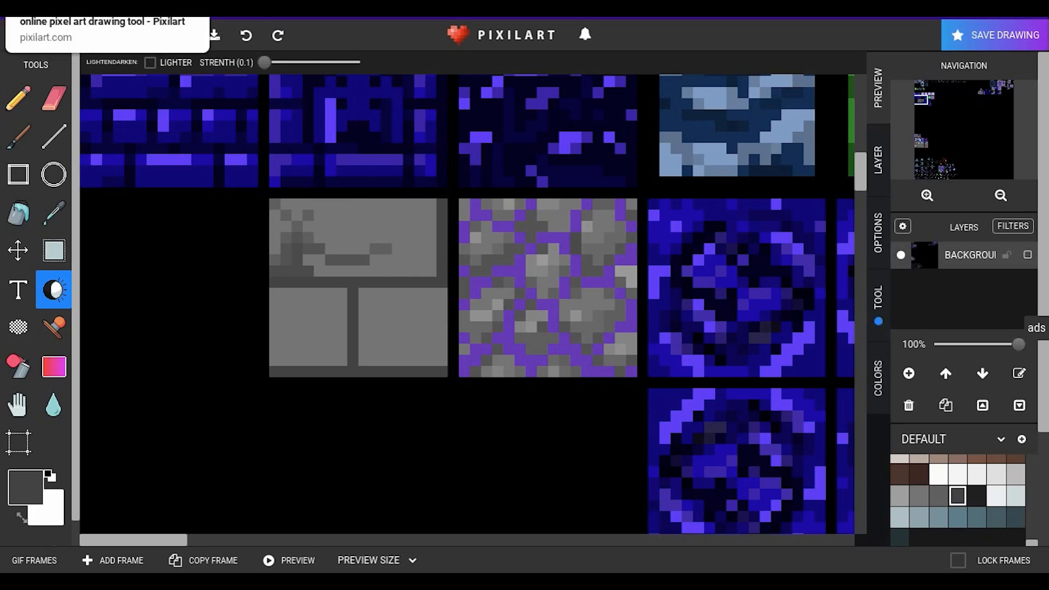
left_click(408, 228)
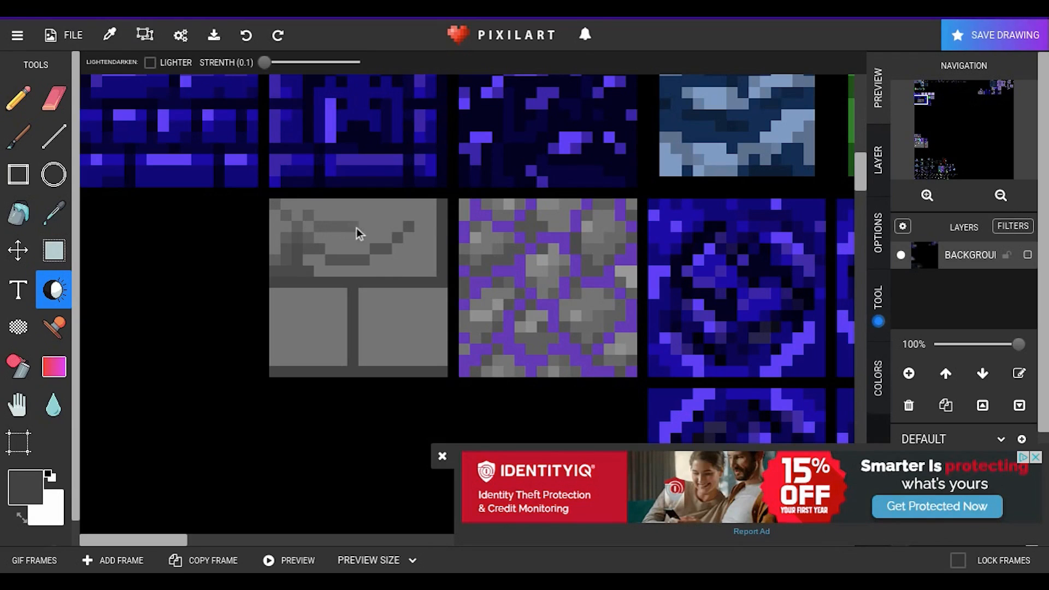
Step: Darken scattered pixels across the rest of the upper brick for a mottled stone texture, undoing stray strokes, and close the advertisement
mouse_move(375, 233)
left_mouse_down()
mouse_move(391, 235)
mouse_move(312, 236)
left_mouse_up()
left_click(363, 235)
left_click(356, 246)
left_click(242, 92)
key("ctrl+z")
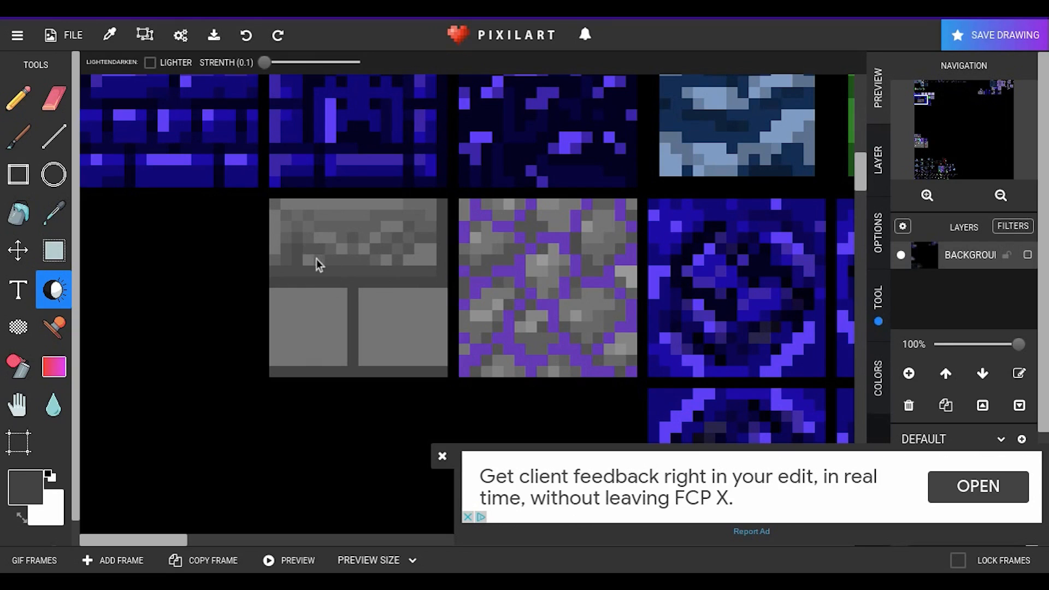
left_click(331, 182)
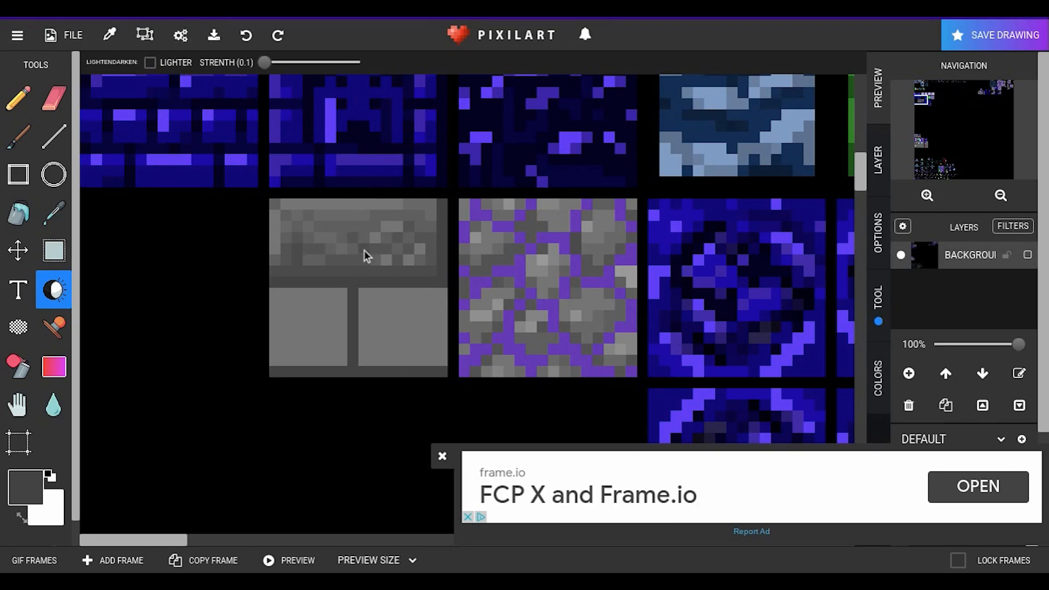
left_click(246, 36)
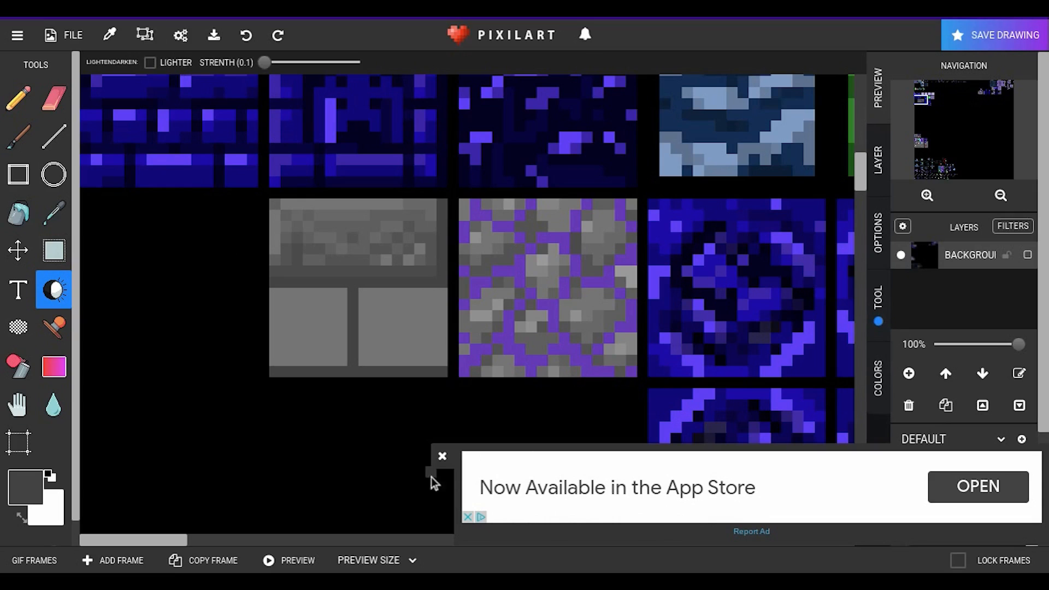
left_click(442, 456)
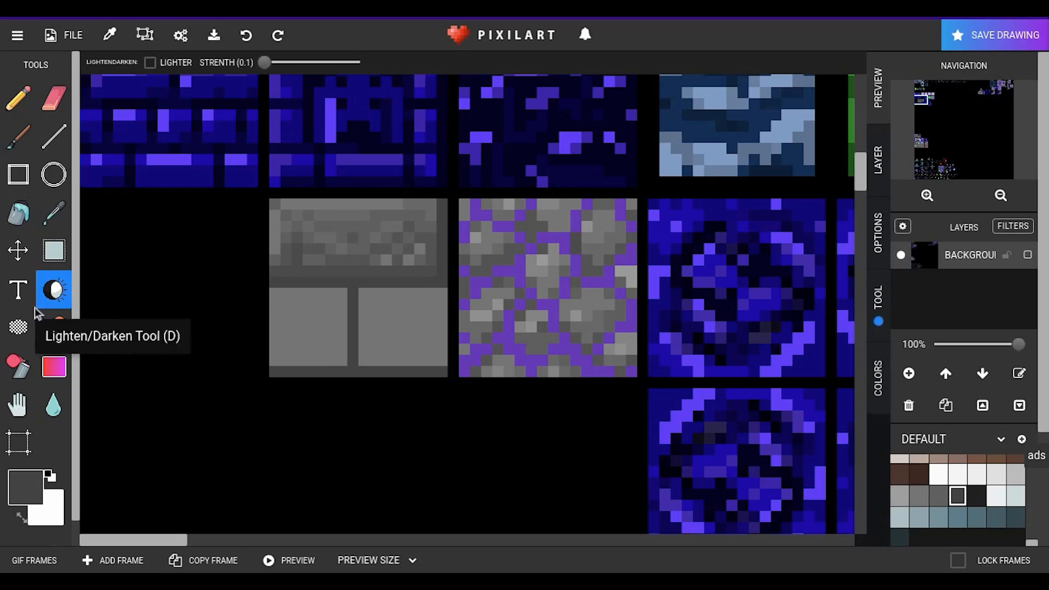
left_click(19, 290)
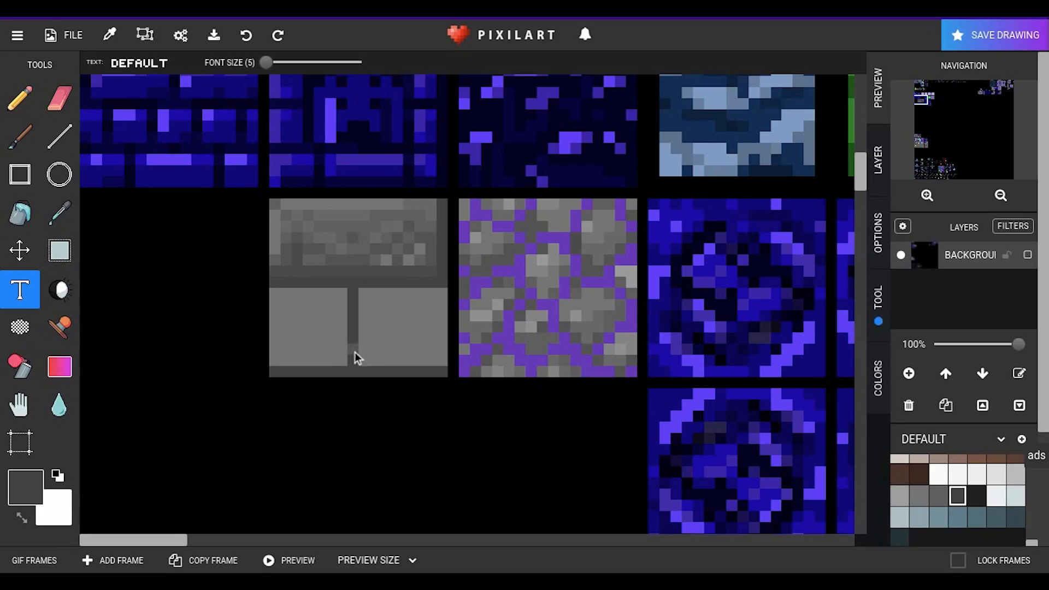
type("2")
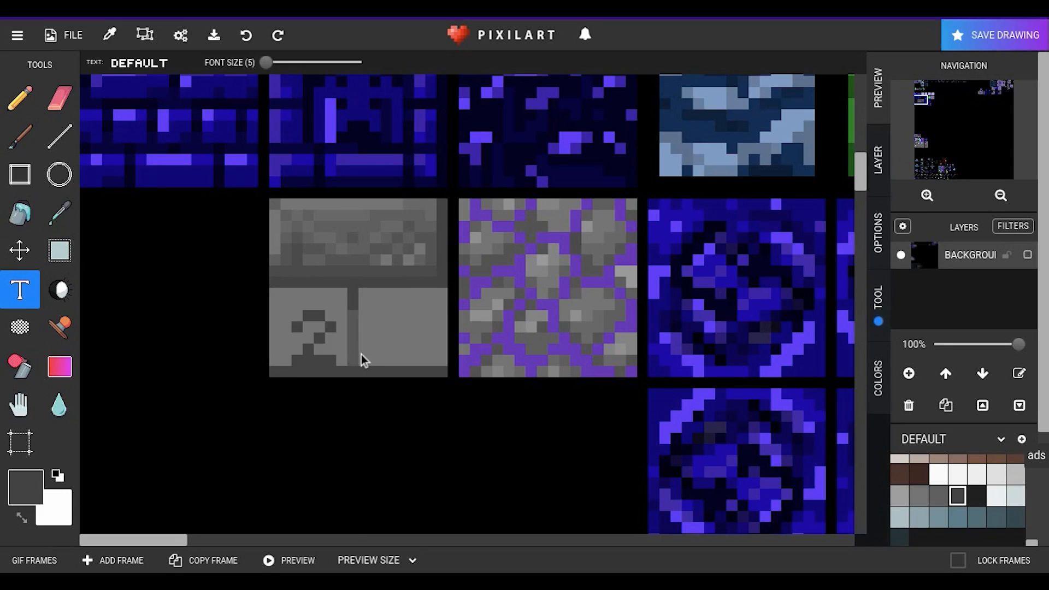
key("BackSpace")
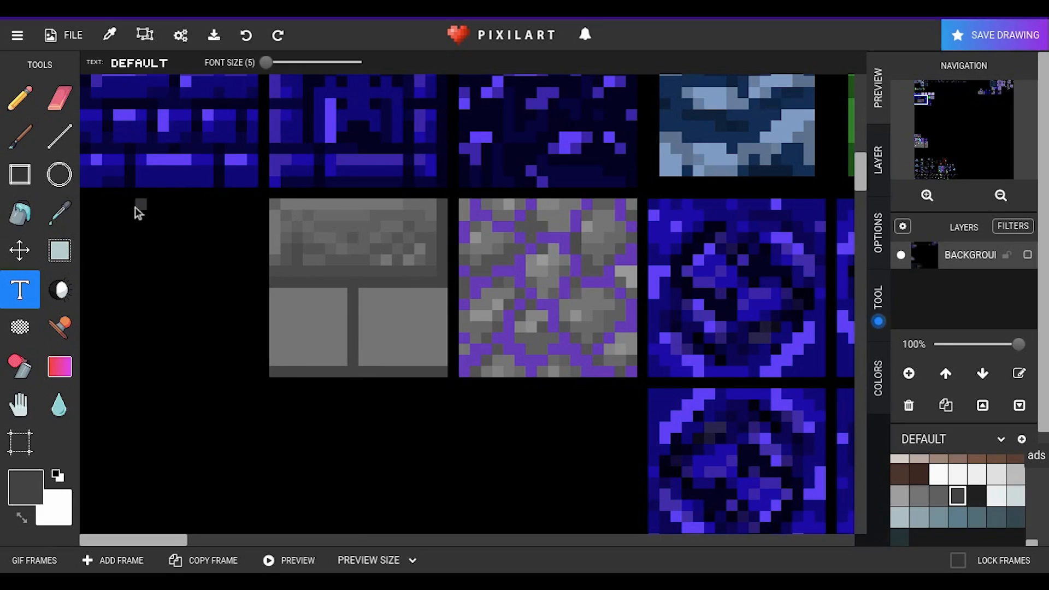
Step: Darken scattered pixels across the lower-left brick using the Lighten/Darken tool at strength 0.1, and close the advertisement
left_click(19, 98)
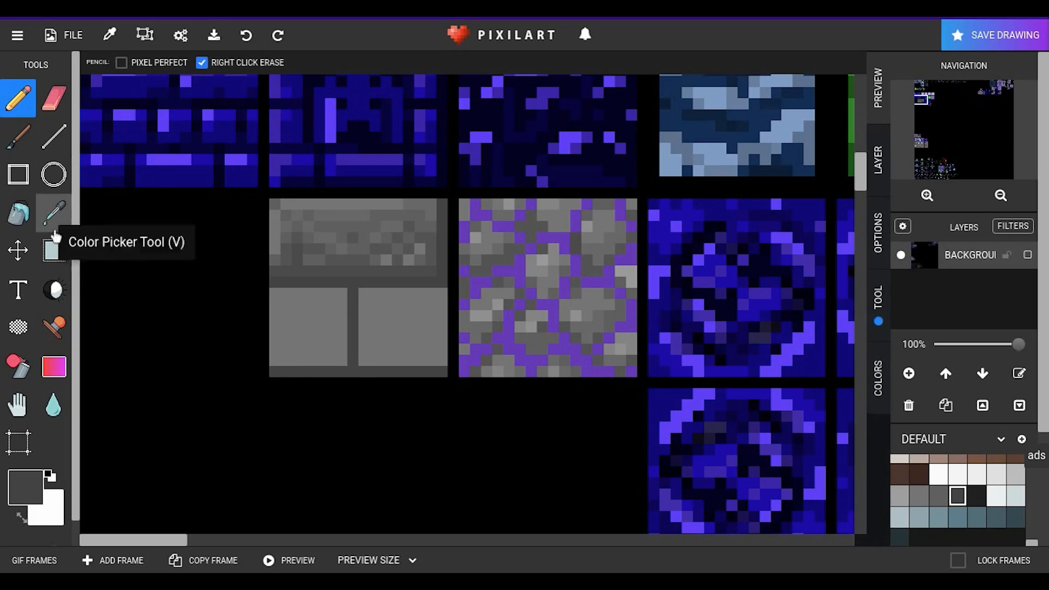
left_click(58, 294)
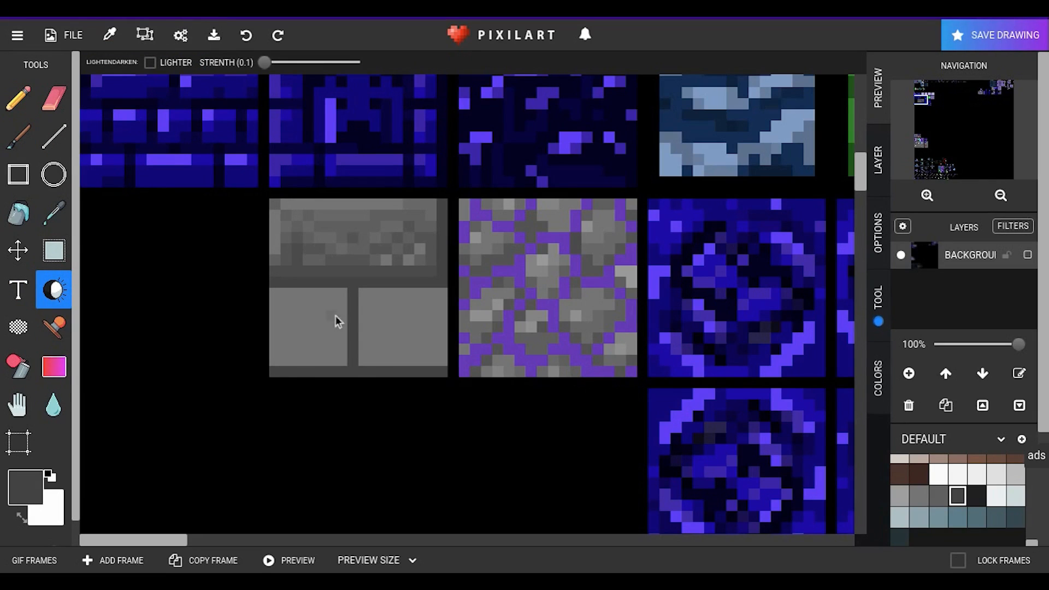
left_click(345, 293)
left_click(307, 312)
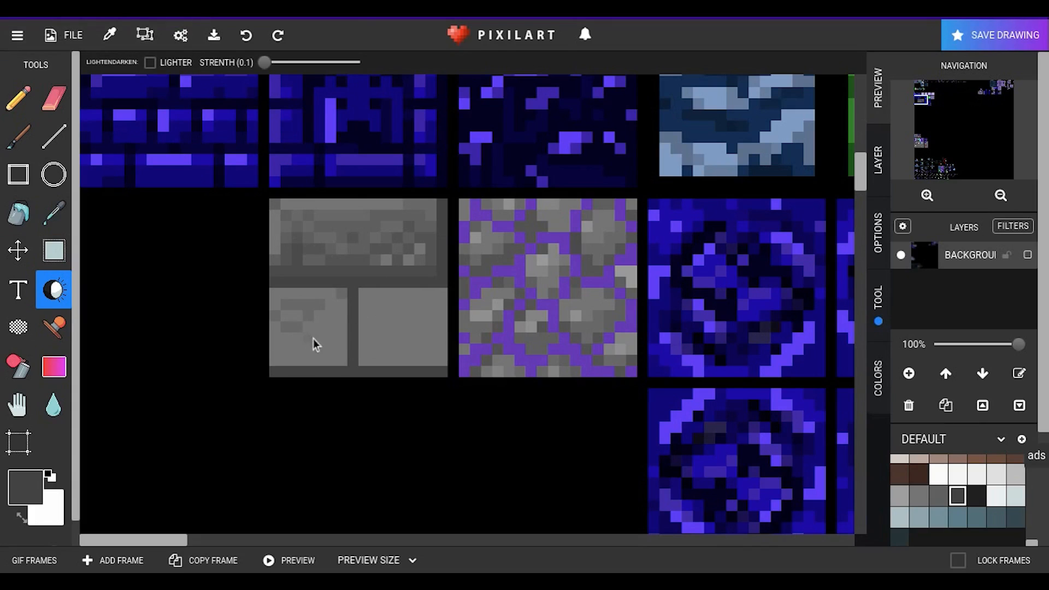
left_click(330, 336)
left_click(275, 305)
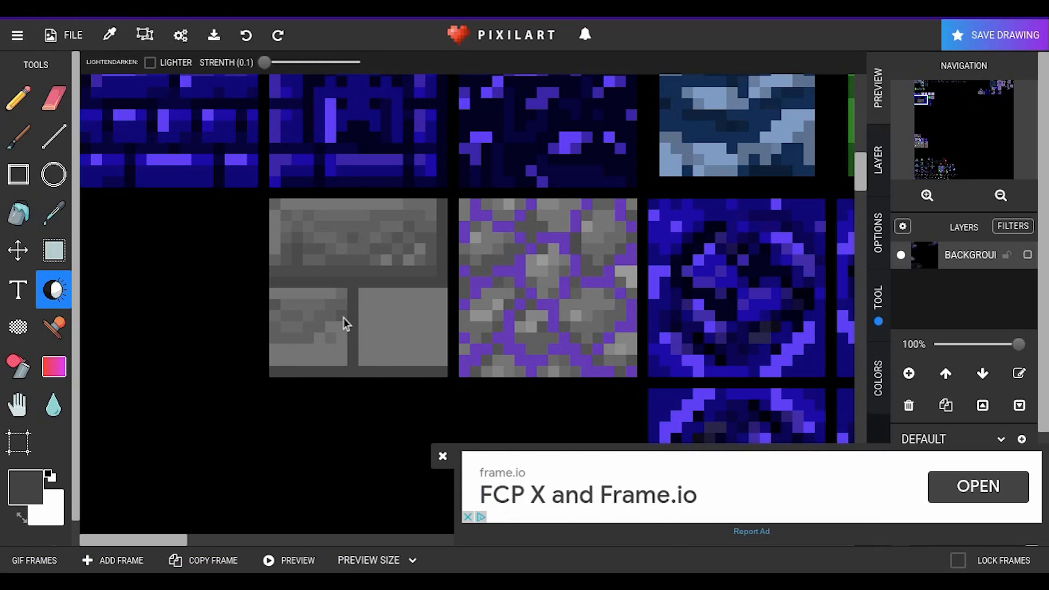
left_click(442, 455)
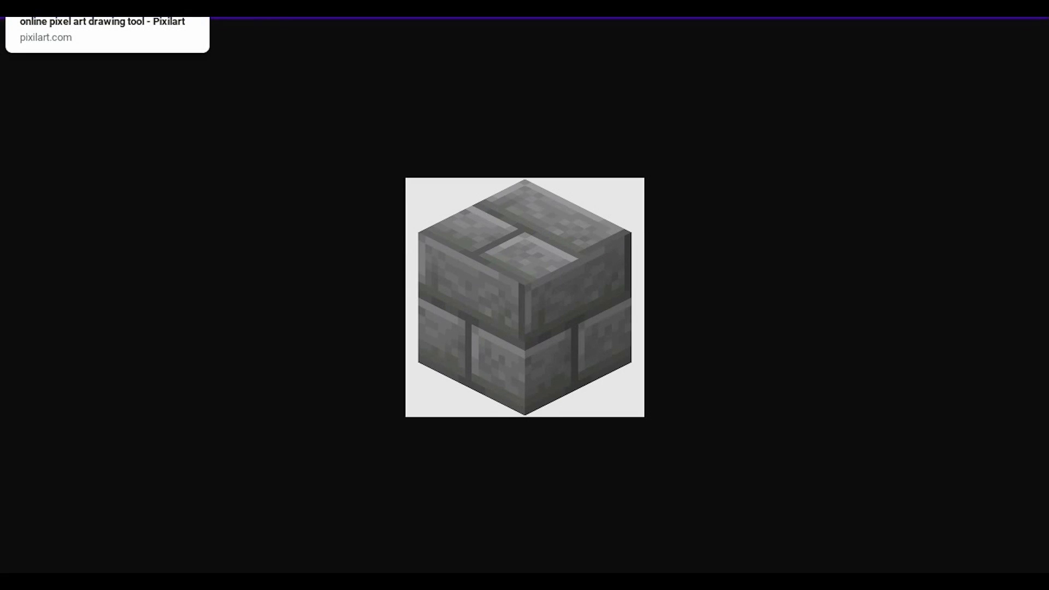
Step: Return to Pixilart and darken pixels along the lower-right brick's inner left side and across its middle, checking the stone bricks reference image
left_click(82, 8)
left_click_drag(362, 291, 376, 301)
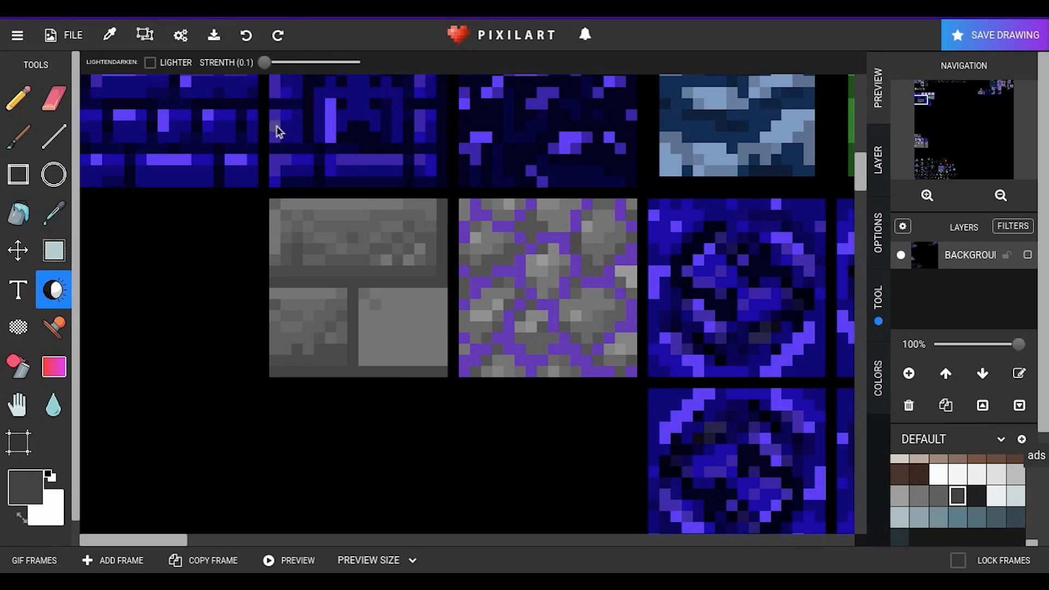
left_click(375, 316)
left_click(376, 328)
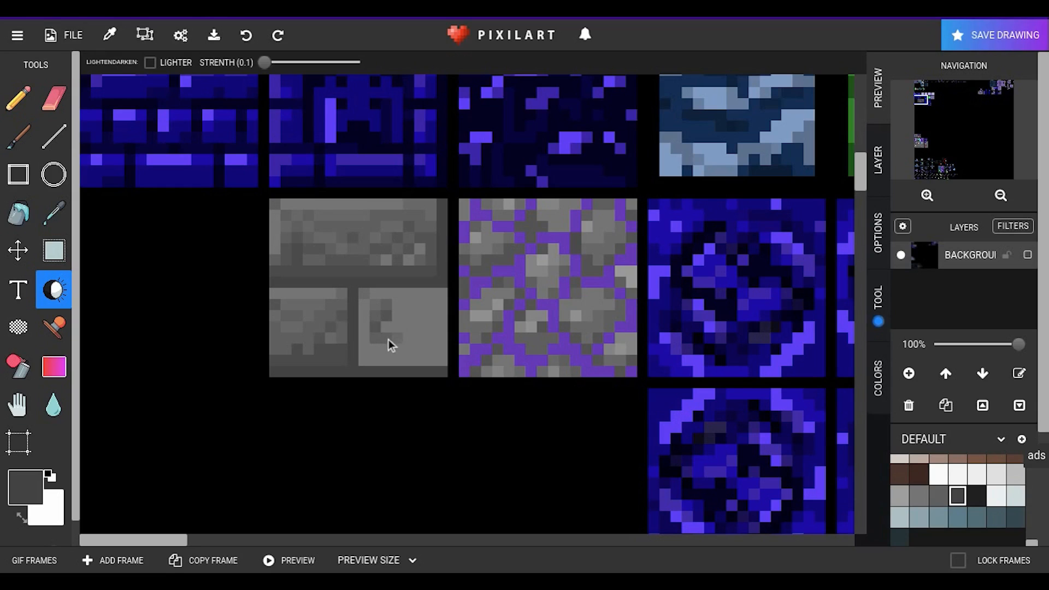
left_click(405, 317)
left_click(218, 2)
left_click(82, 2)
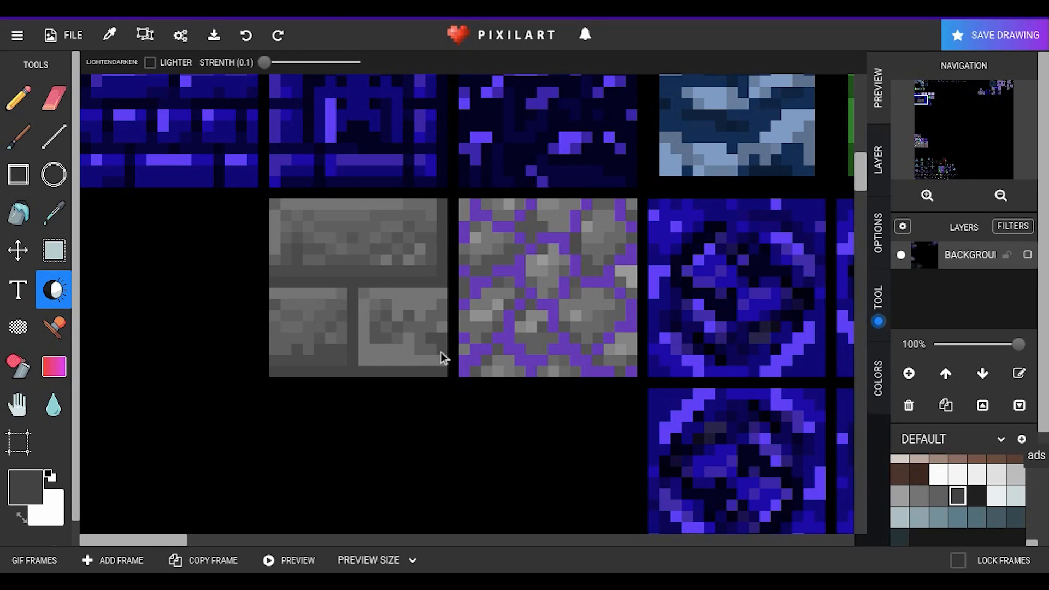
Step: Undo misplaced strokes on the lower-right brick, finish darkening its mottled middle and bottom row, and close the advertisement
left_click(242, 47)
left_click(242, 48)
left_click(242, 48)
left_click(242, 48)
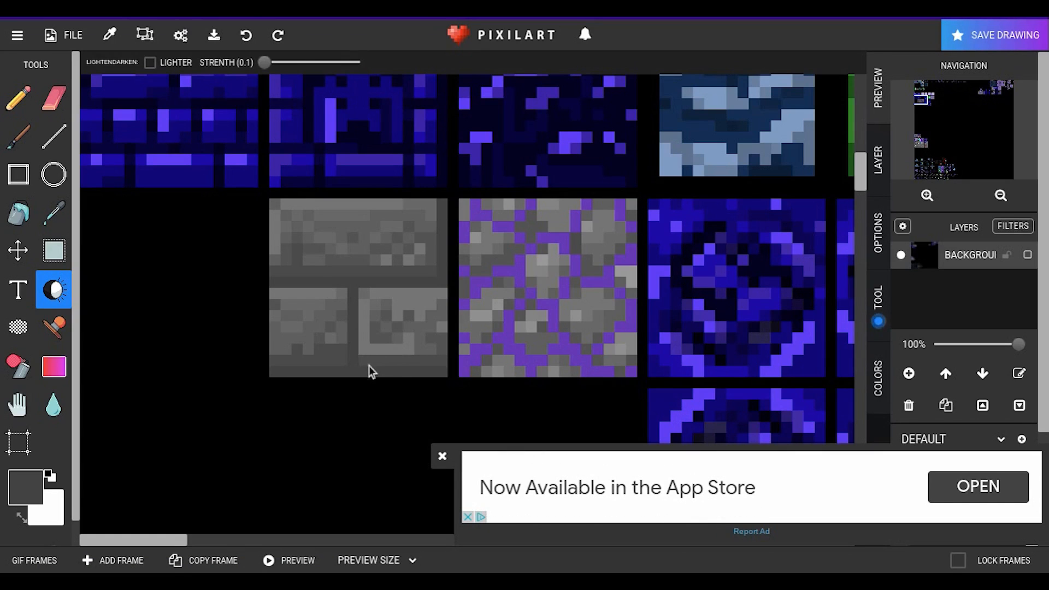
left_click(442, 456)
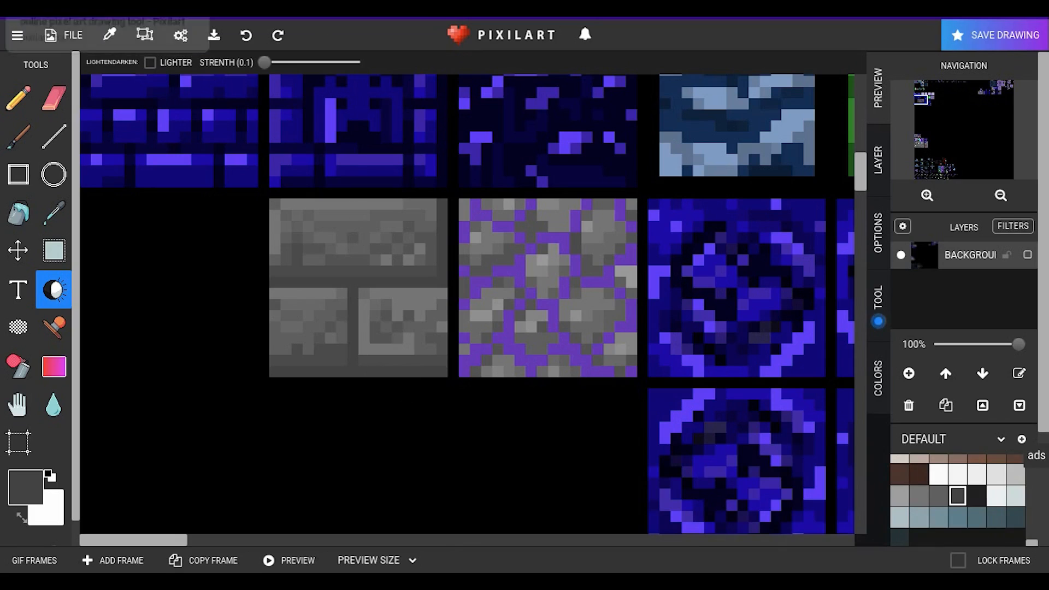
left_click(207, 327)
key("ctrl+z")
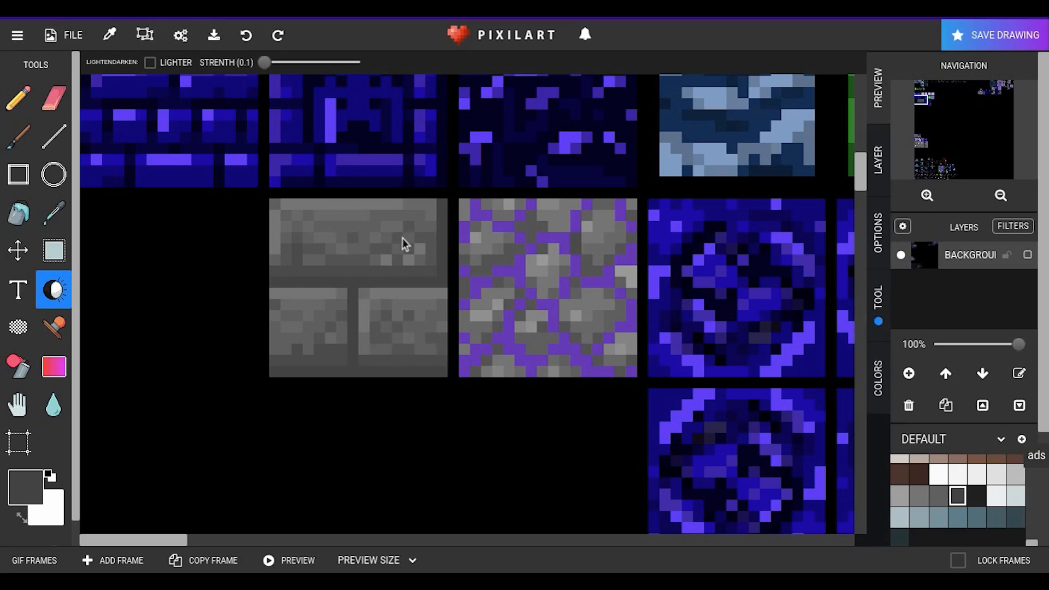
left_click(18, 290)
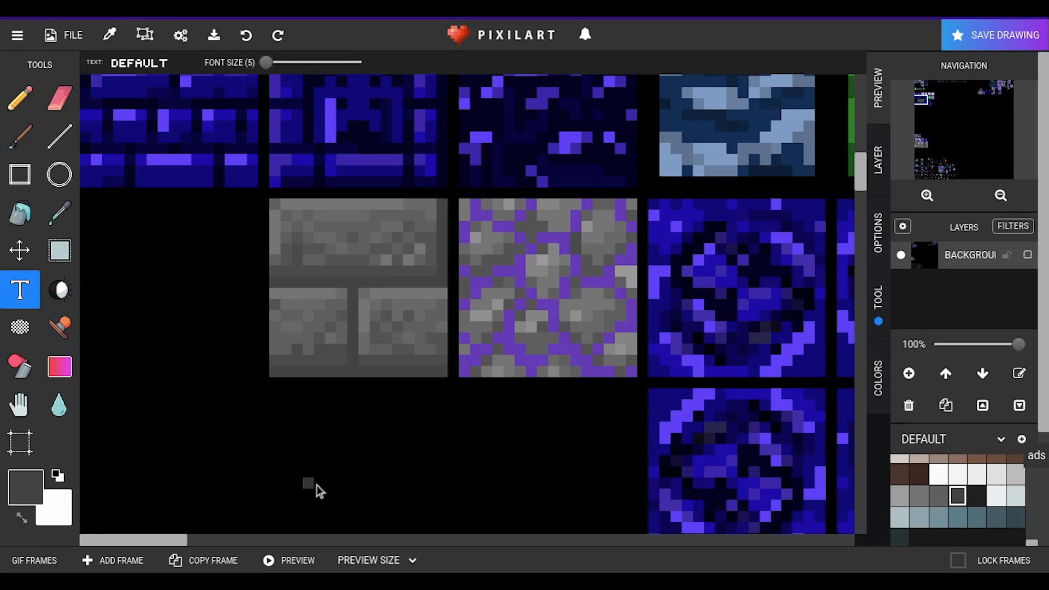
left_click(275, 397)
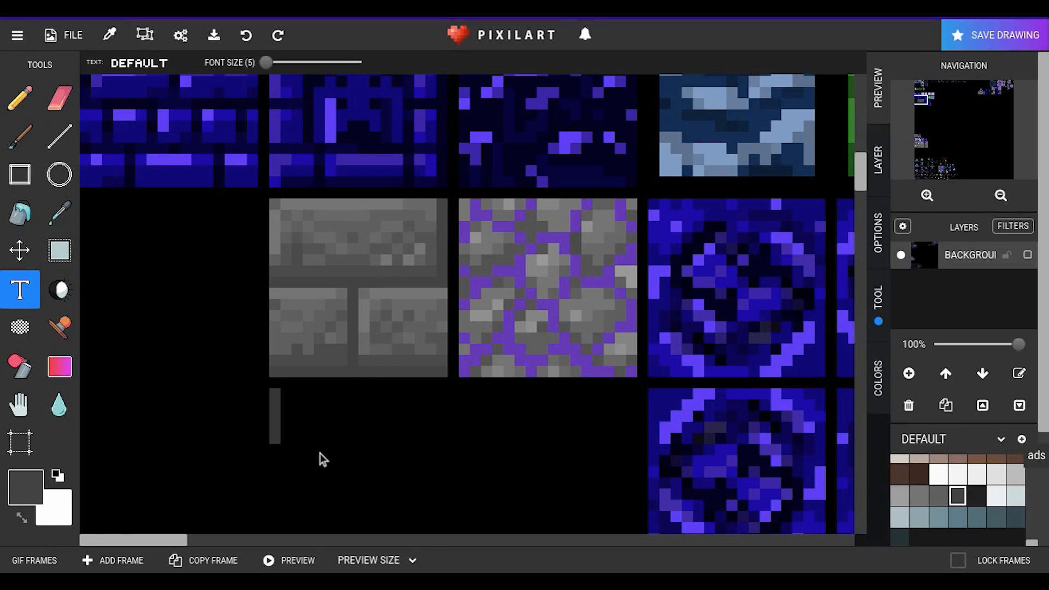
type("THEI")
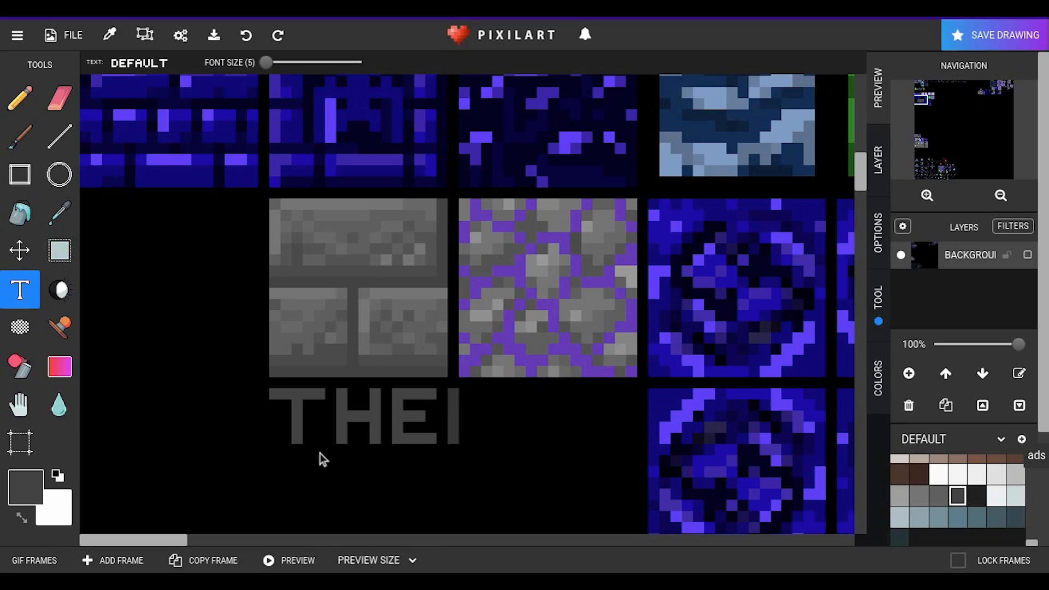
type(" BASE")
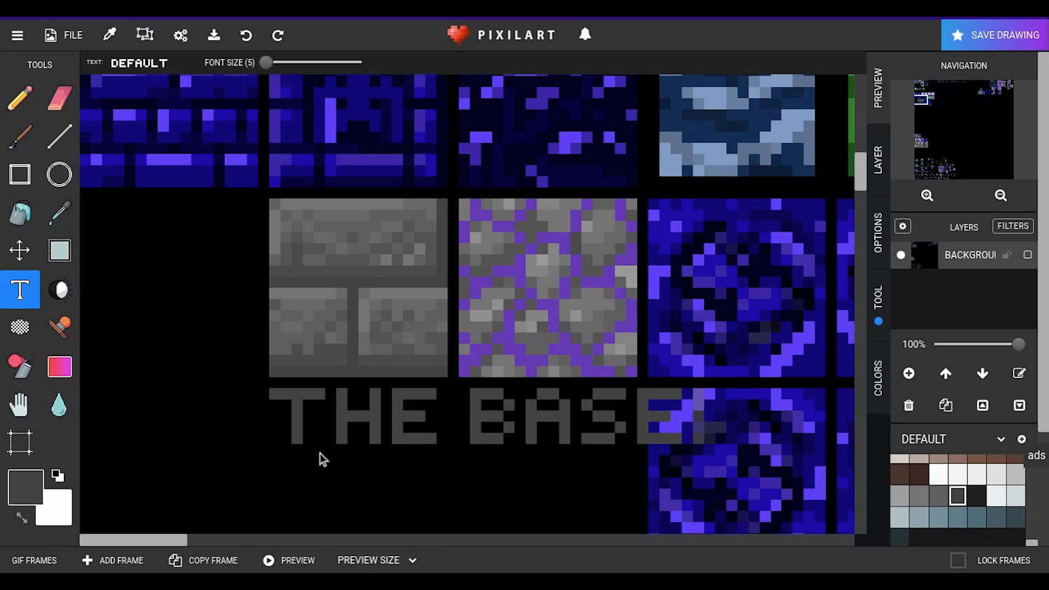
key("Return")
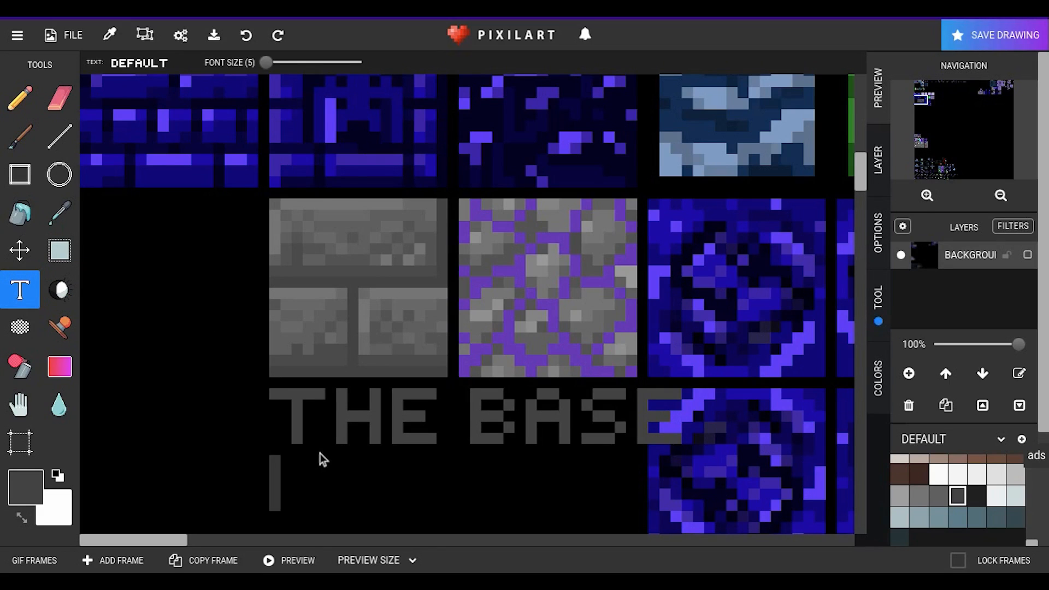
type("IS DONE")
key("BackSpace")
key("BackSpace")
key("BackSpace")
key("BackSpace")
key("BackSpace")
key("BackSpace")
key("BackSpace")
key("BackSpace")
key("BackSpace")
key("BackSpace")
key("BackSpace")
key("BackSpace")
key("BackSpace")
key("BackSpace")
key("BackSpace")
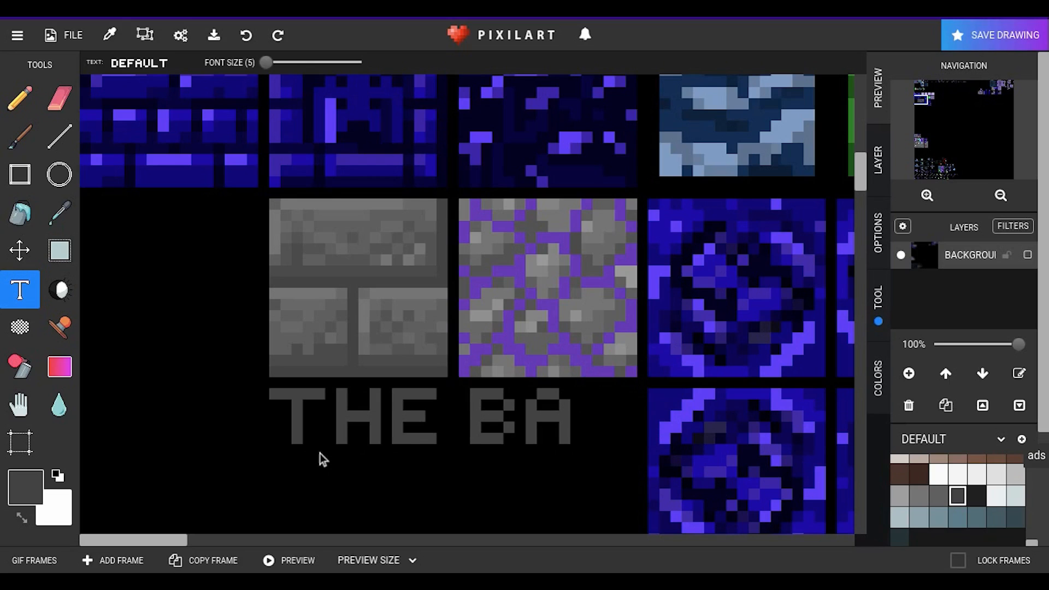
key("BackSpace")
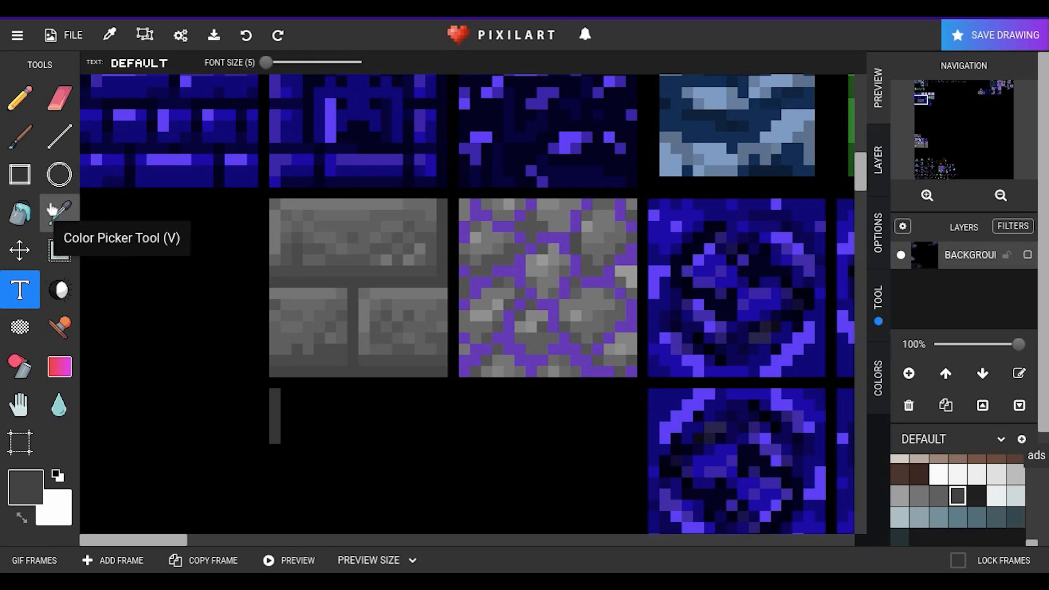
left_click(19, 107)
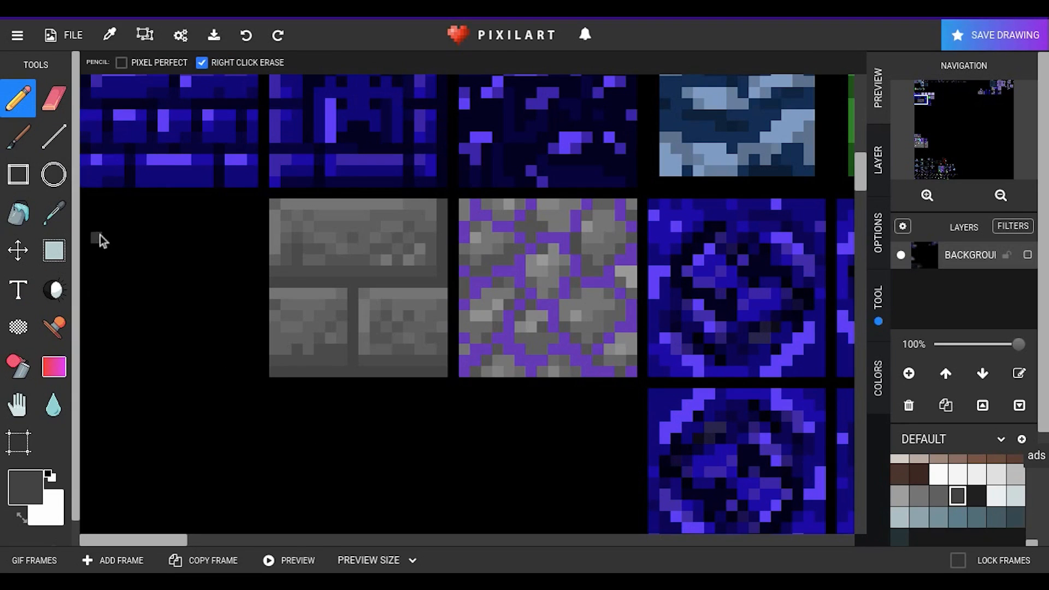
Step: Recolour the stone bricks tile's mortar lines with the purple sampled from the neighbouring cobblestone tile, and darken some of their pixels
left_click(60, 216)
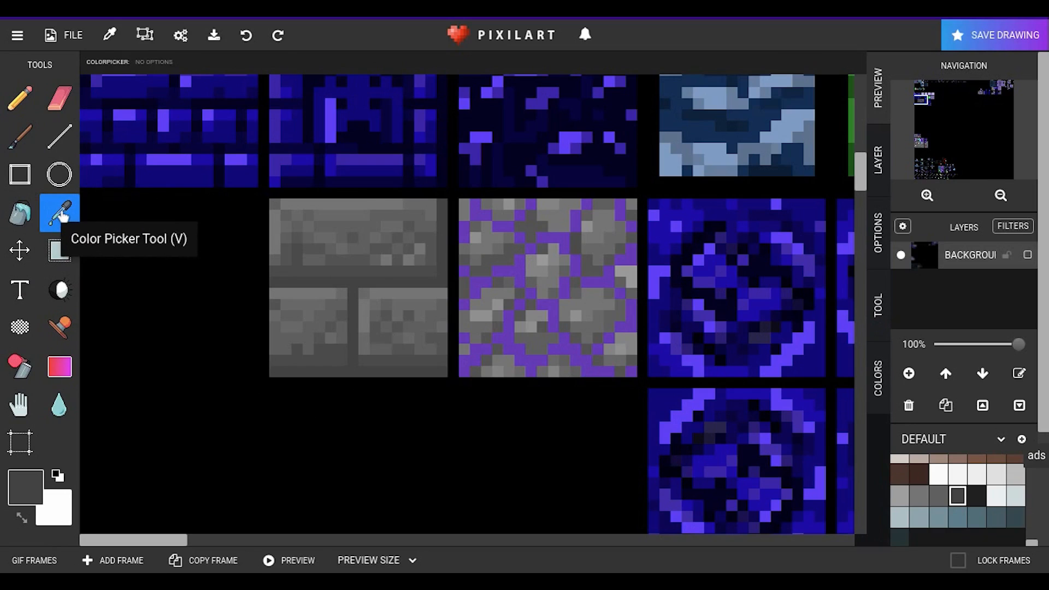
left_click(513, 276)
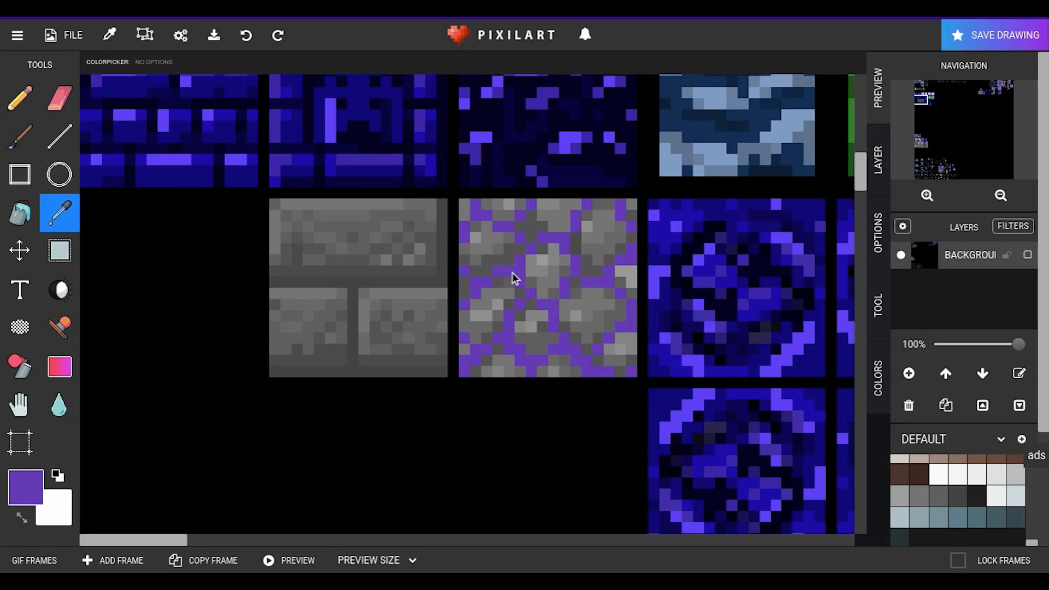
left_click(18, 98)
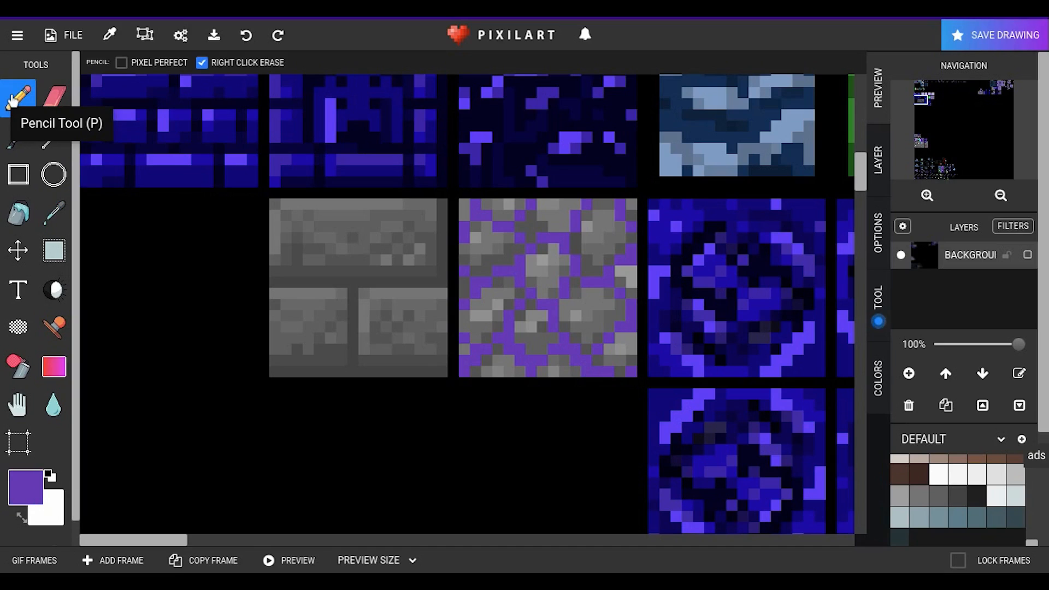
mouse_move(443, 203)
left_mouse_down()
mouse_move(440, 280)
mouse_move(276, 280)
left_mouse_up()
mouse_move(354, 295)
left_mouse_down()
mouse_move(356, 369)
mouse_move(441, 372)
mouse_move(299, 376)
left_mouse_up()
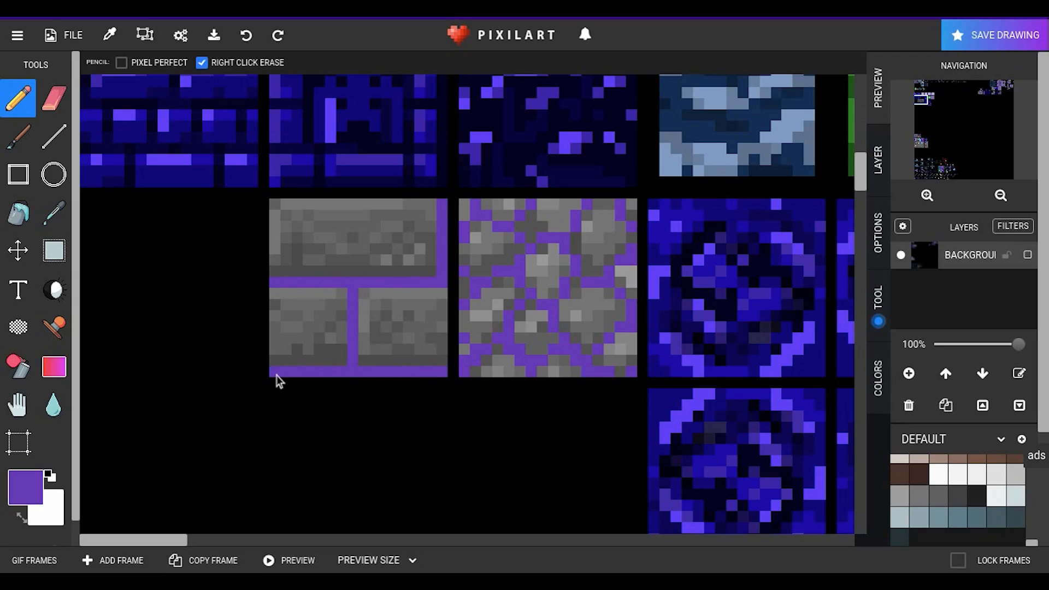
left_click(54, 291)
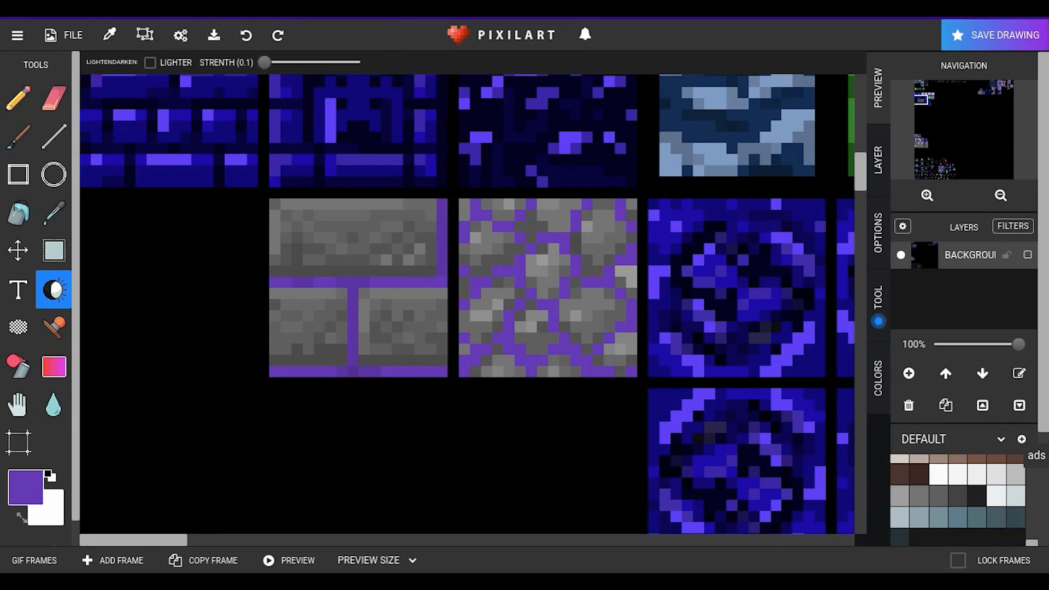
Step: Search Google in a new browser tab for "chilsed stone bricks"
key("ctrl+t")
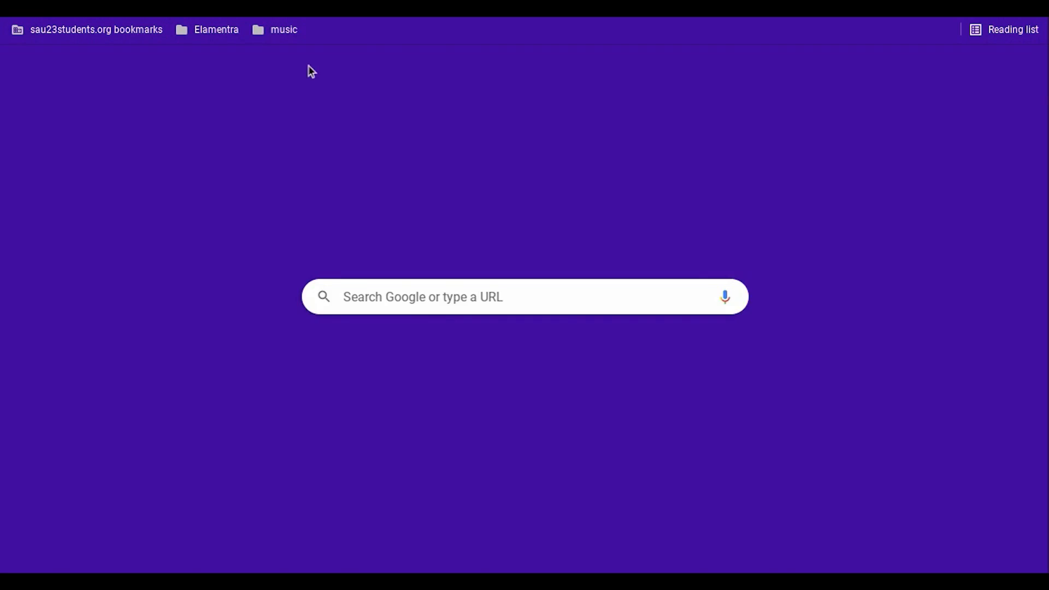
type("chi")
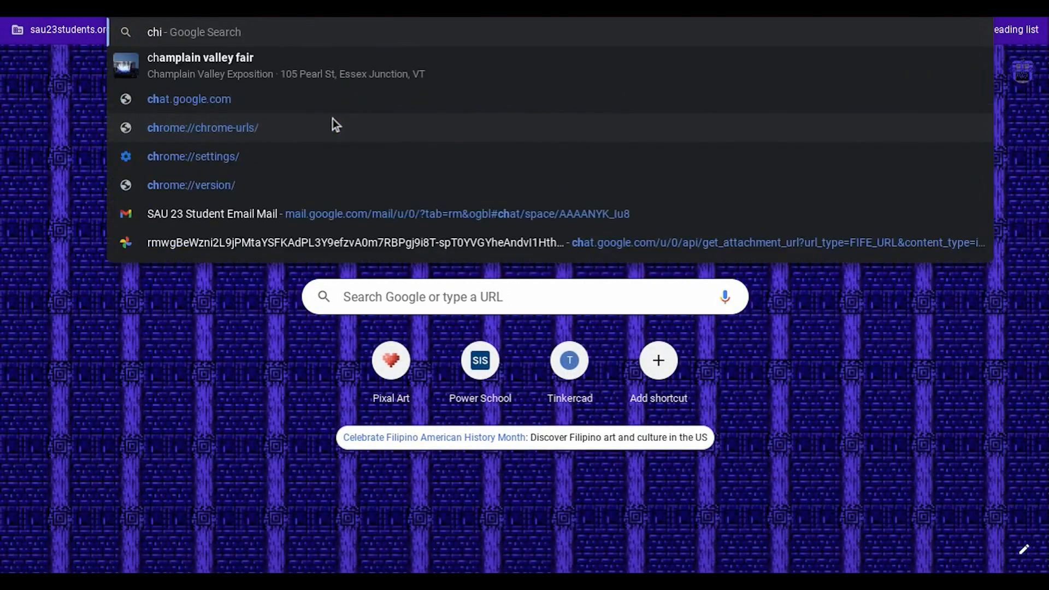
type("lsed stone")
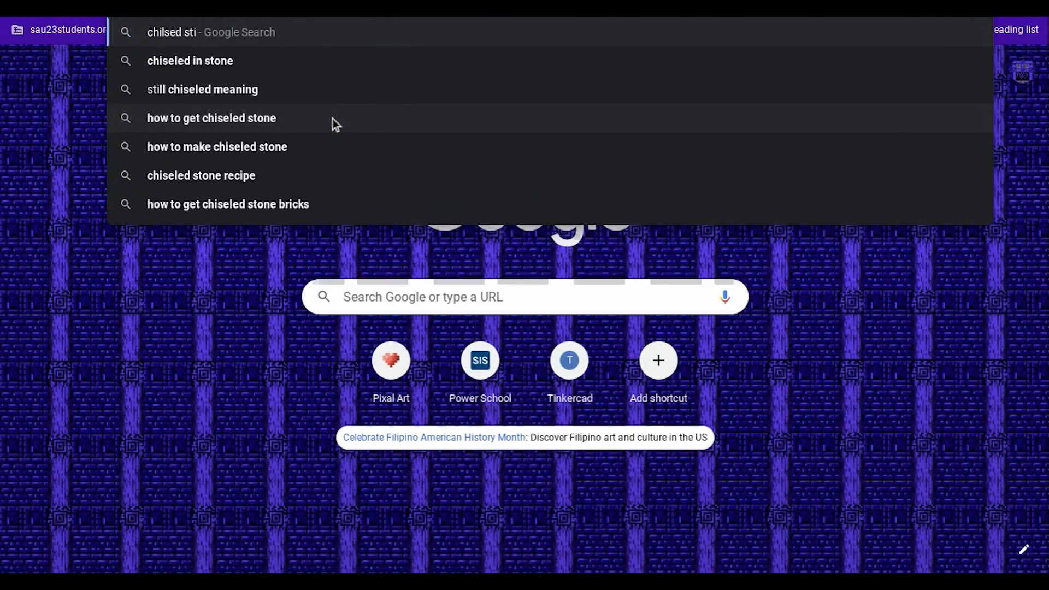
type(" br")
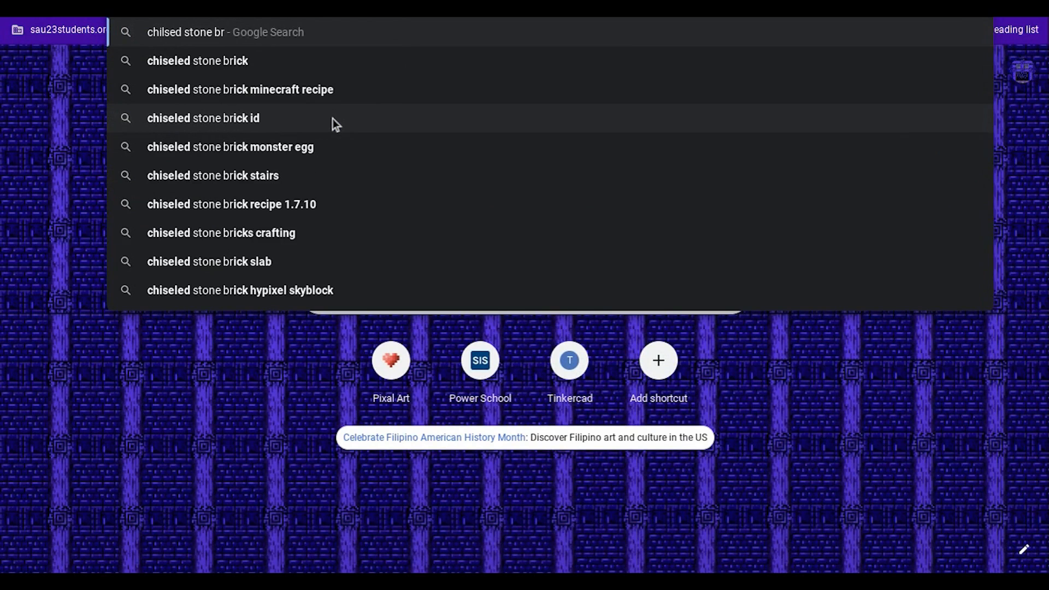
type("icks")
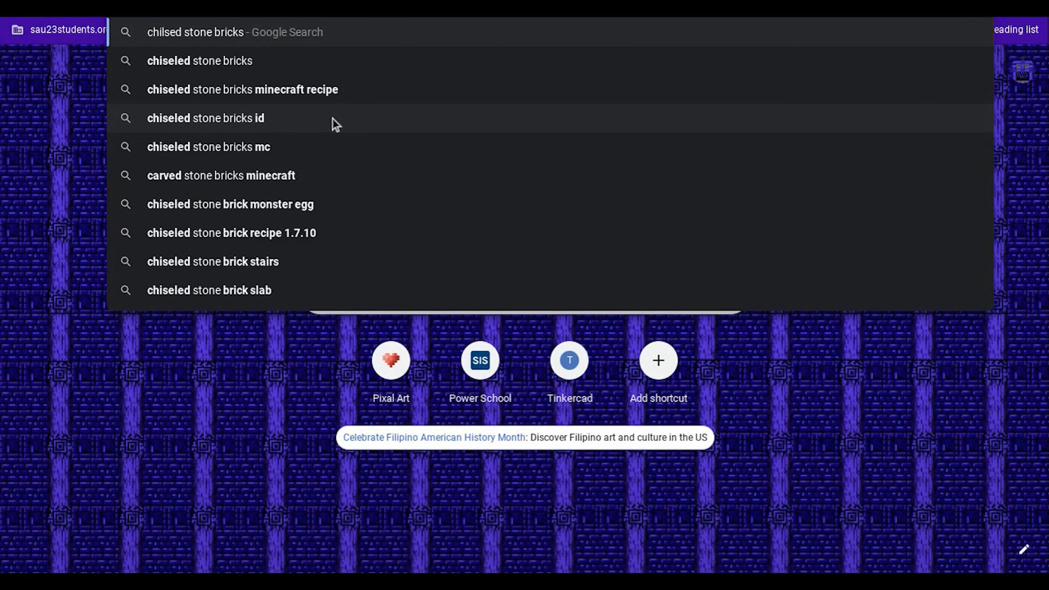
key("Return")
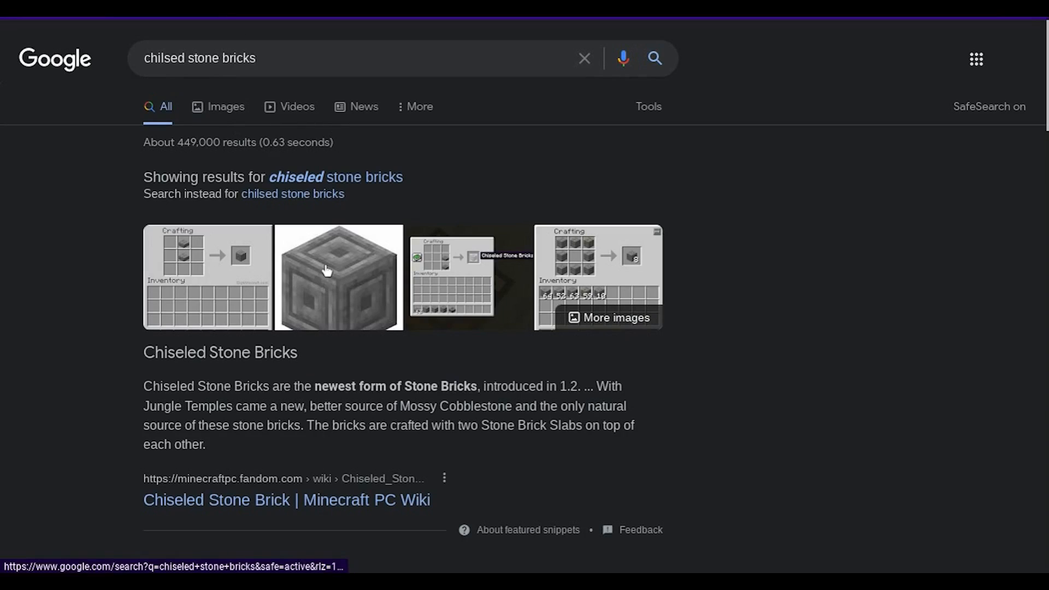
Step: Open the Minecraft Wiki's chiseled stone bricks image in its own browser tab, examine it as a reference, and return to Pixilart
left_click(327, 275)
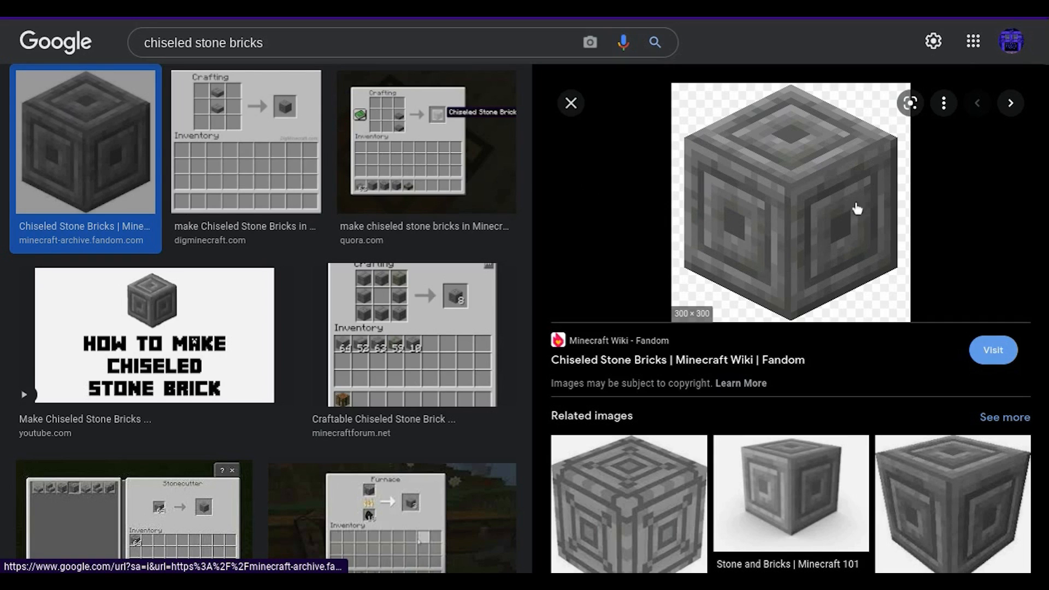
right_click(786, 187)
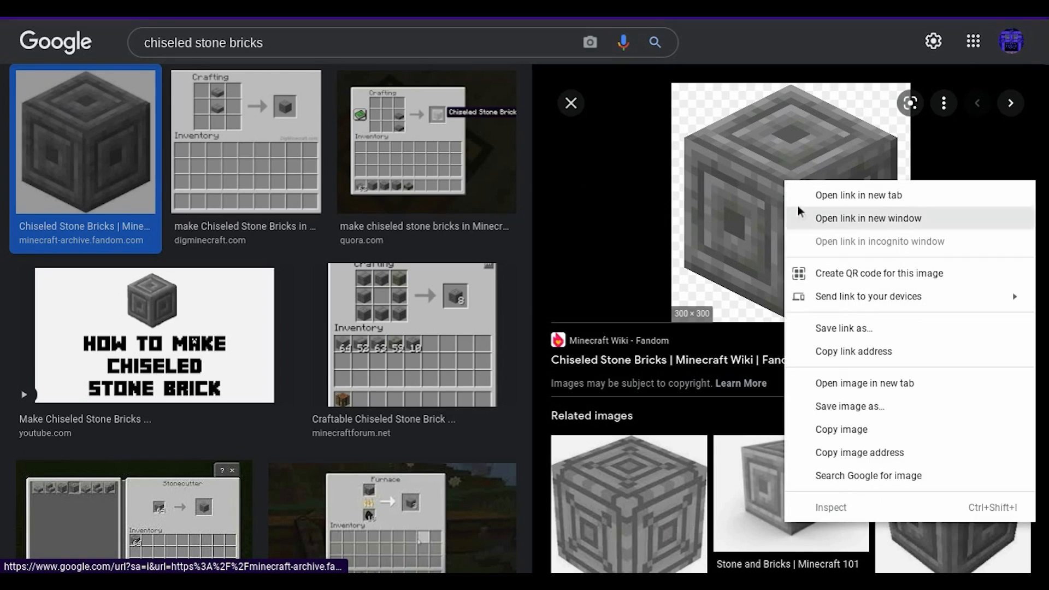
left_click(841, 384)
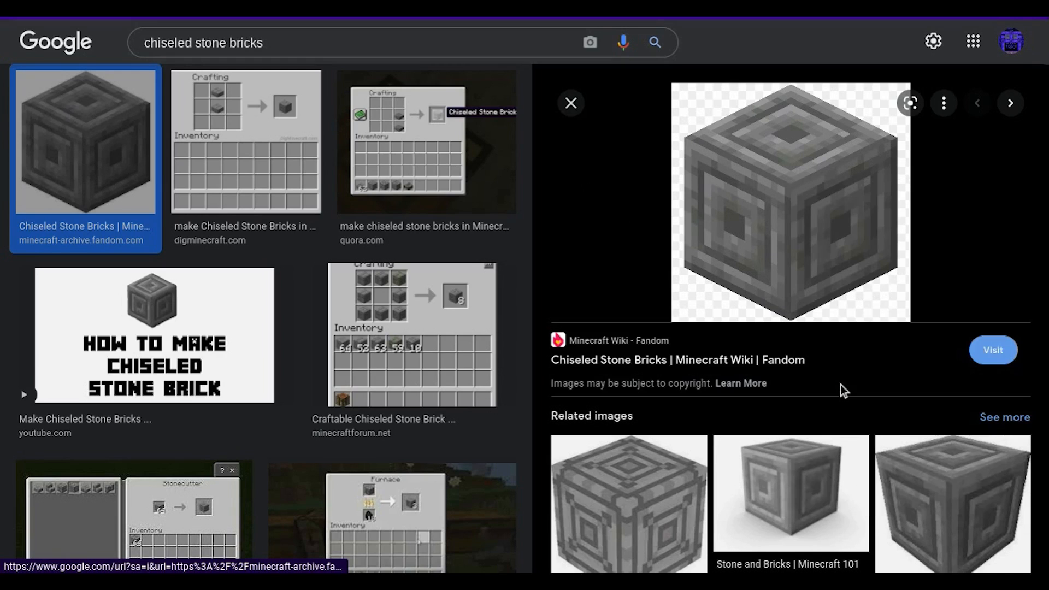
key("ctrl+Tab")
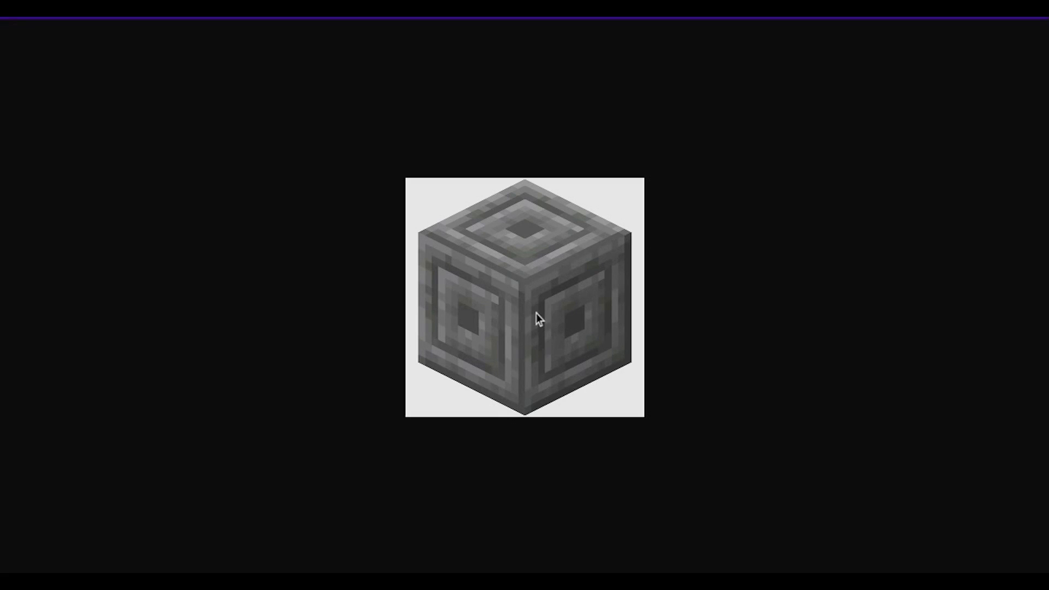
key("ctrl+shift+Tab")
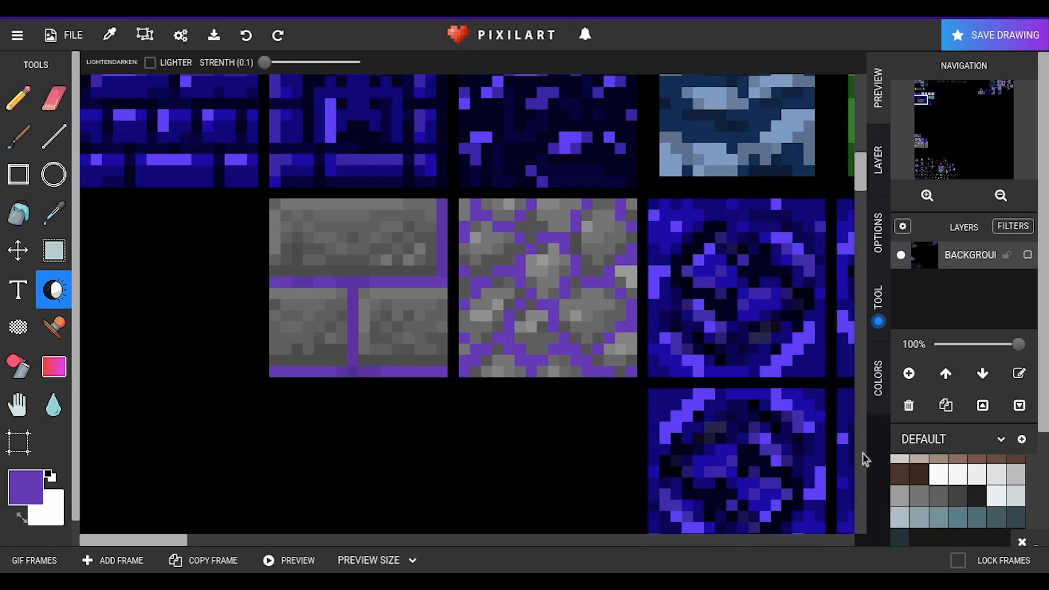
Step: Fill a mid-grey square, the same size as the stone bricks tile, in the empty slot beside that tile
left_click(923, 505)
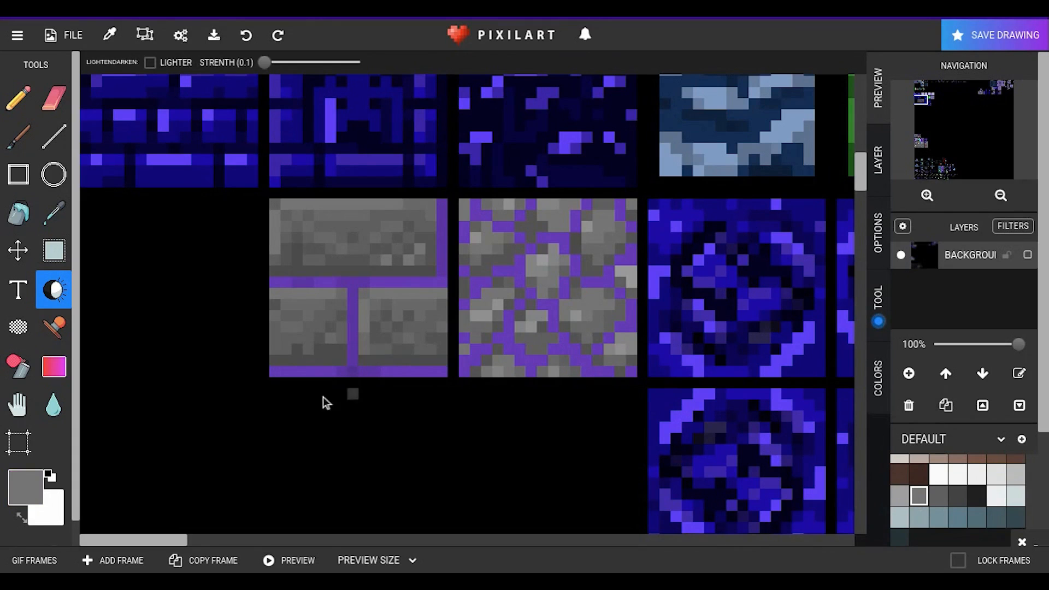
left_click(22, 173)
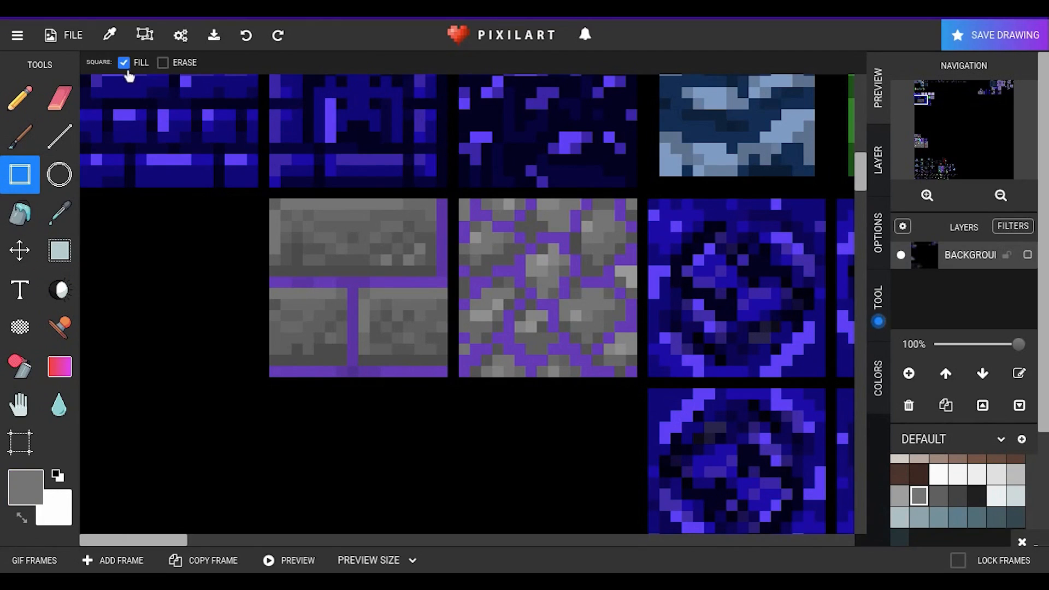
left_click(196, 203)
left_click_drag(261, 213, 87, 372)
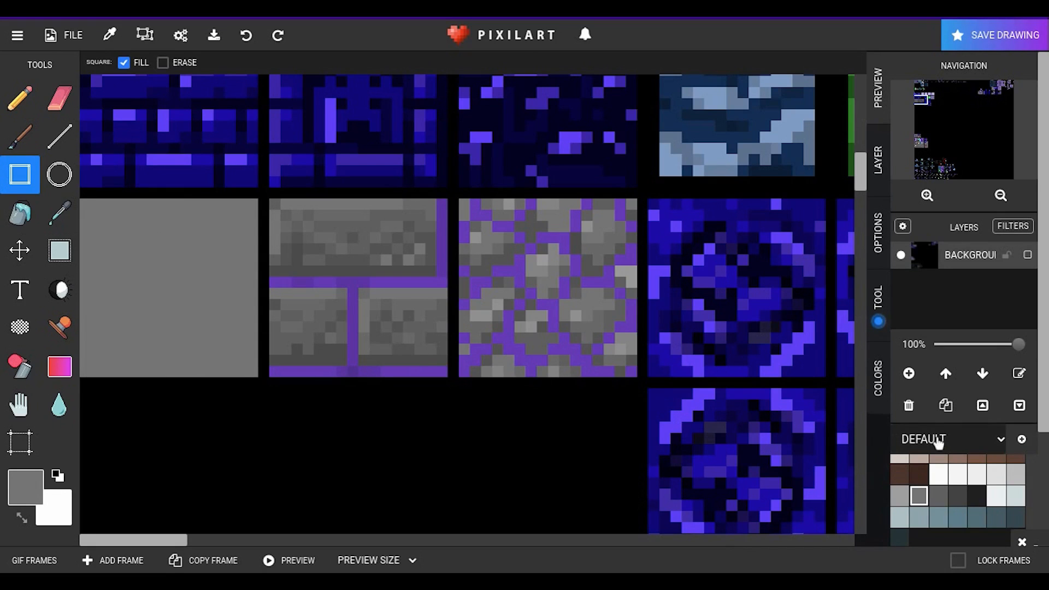
Step: Draw dark grey lines along the new grey tile's right and bottom edges, plus a dark grey square outline inside it
left_click(957, 495)
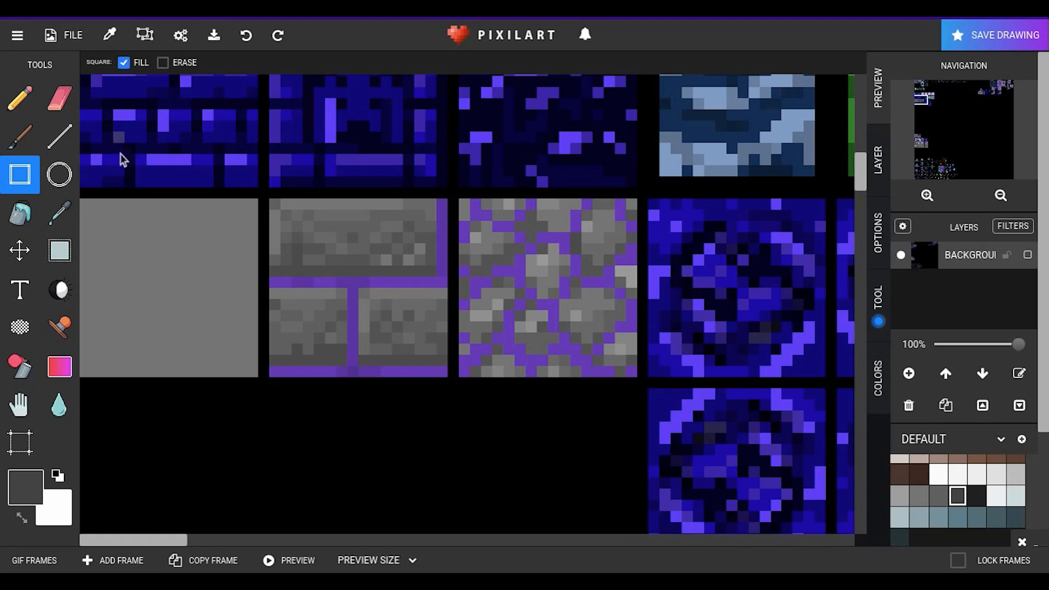
left_click(58, 137)
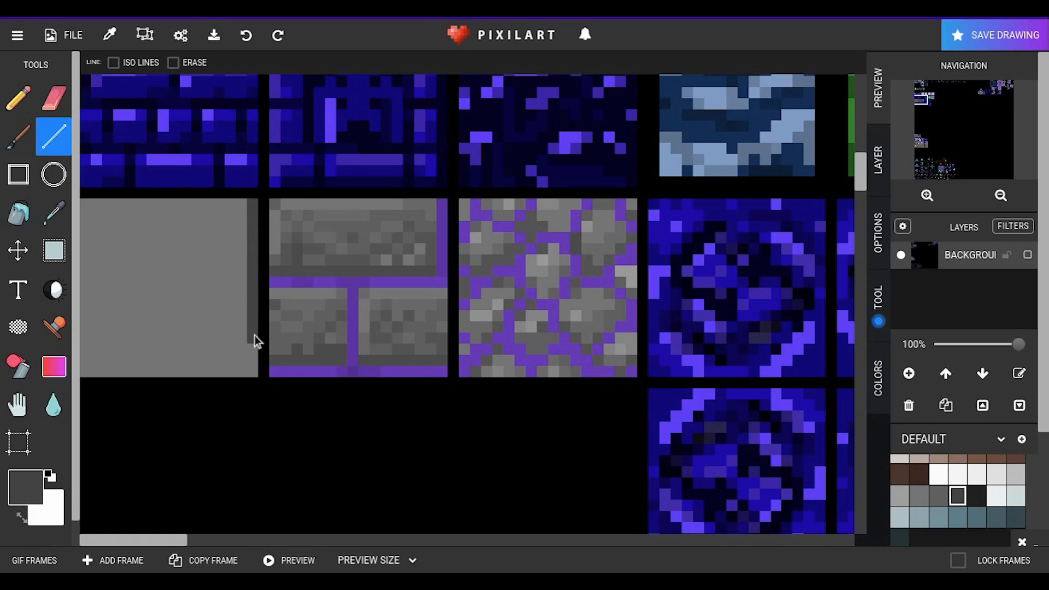
left_click_drag(248, 373, 169, 374)
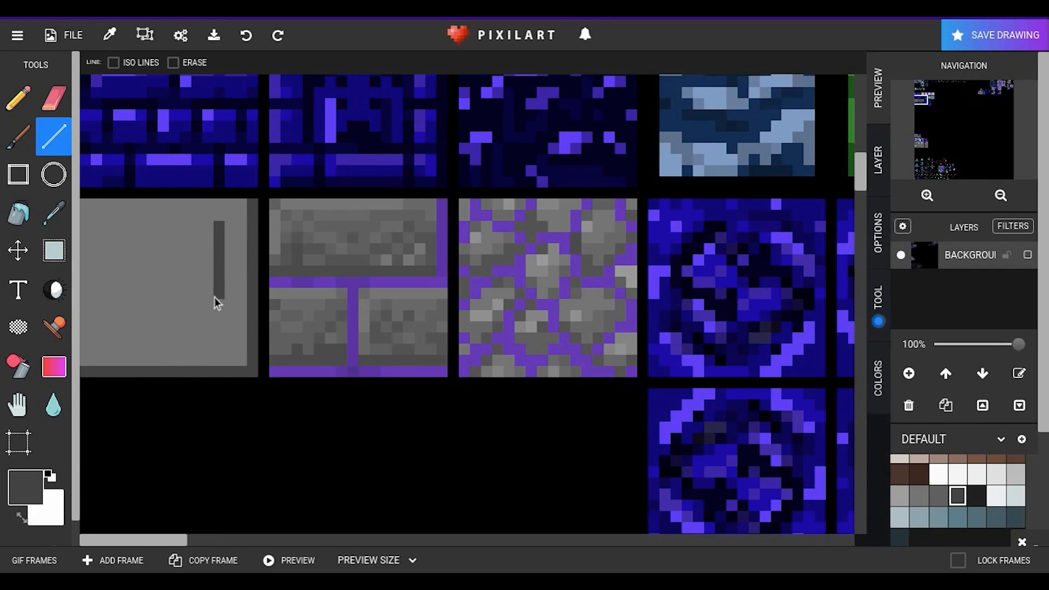
left_click_drag(218, 339, 170, 340)
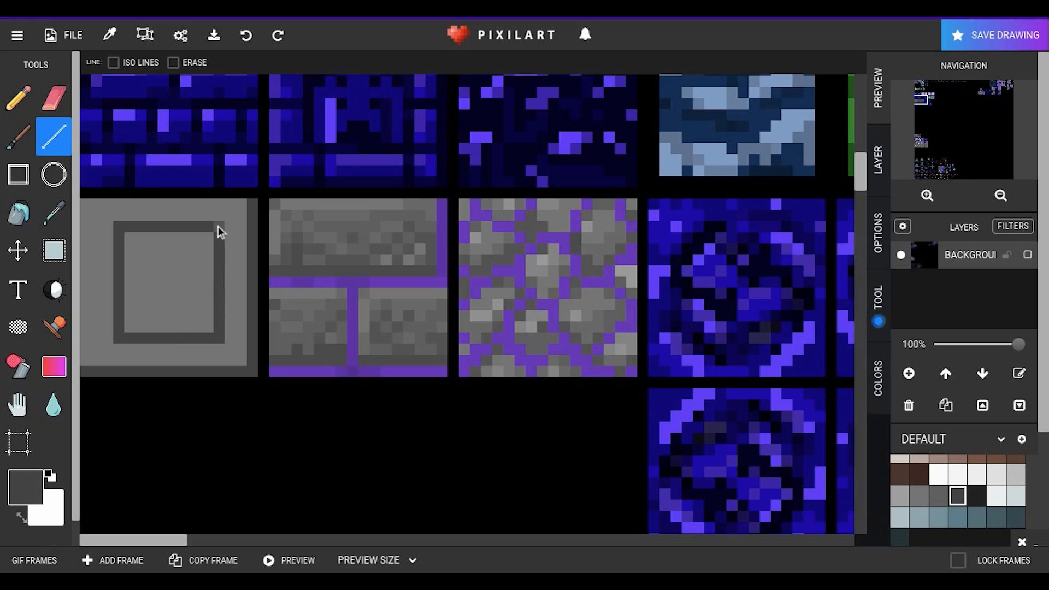
Step: Try moving the inner outline's top side one pixel down by covering it with the tile's grey and redrawing it in dark grey
left_click(54, 213)
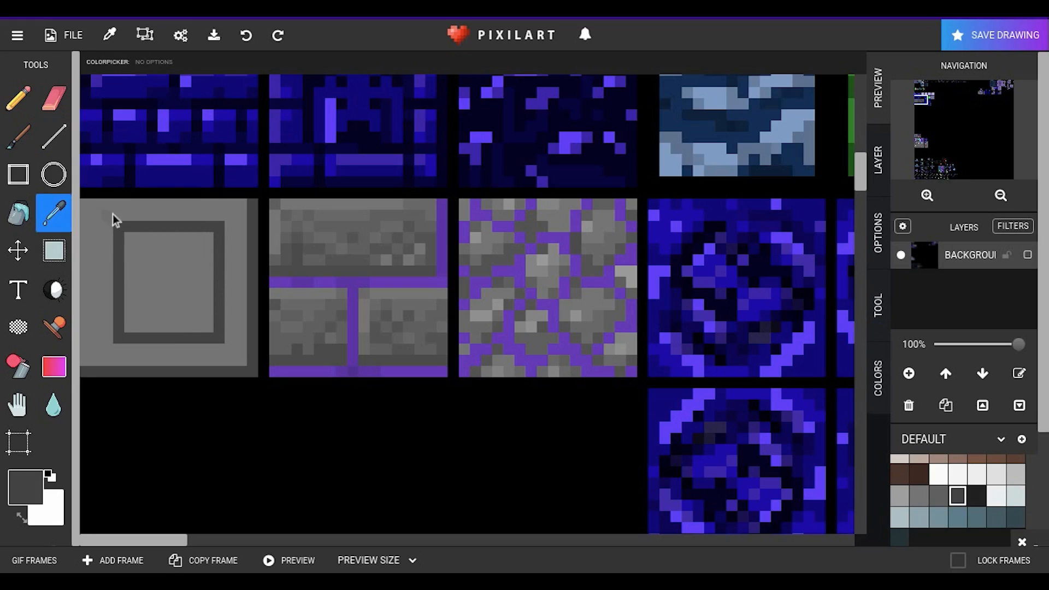
left_click(112, 214)
left_click(55, 137)
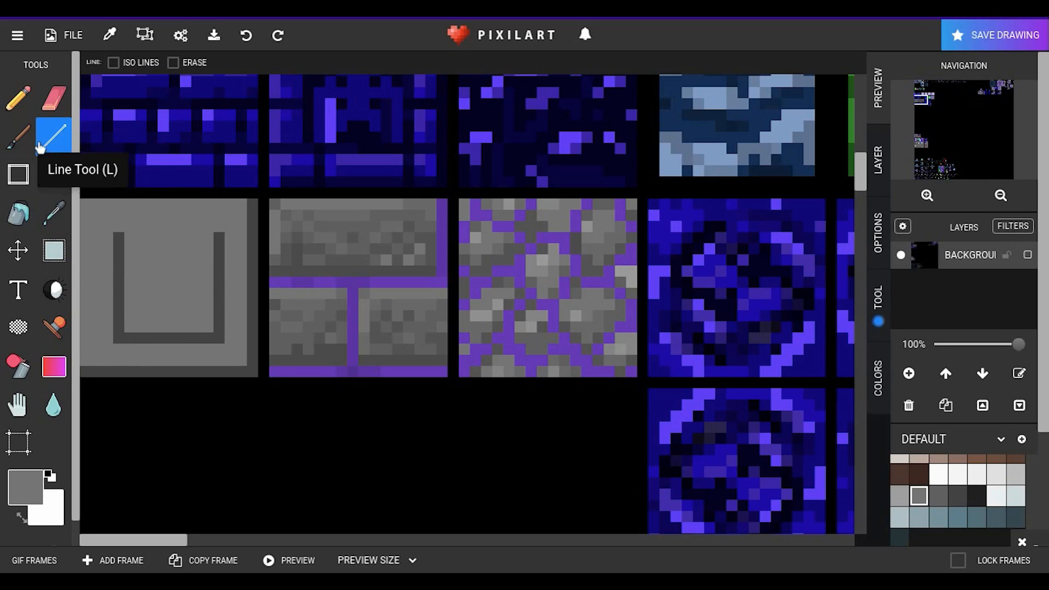
left_click(66, 226)
left_click(123, 254)
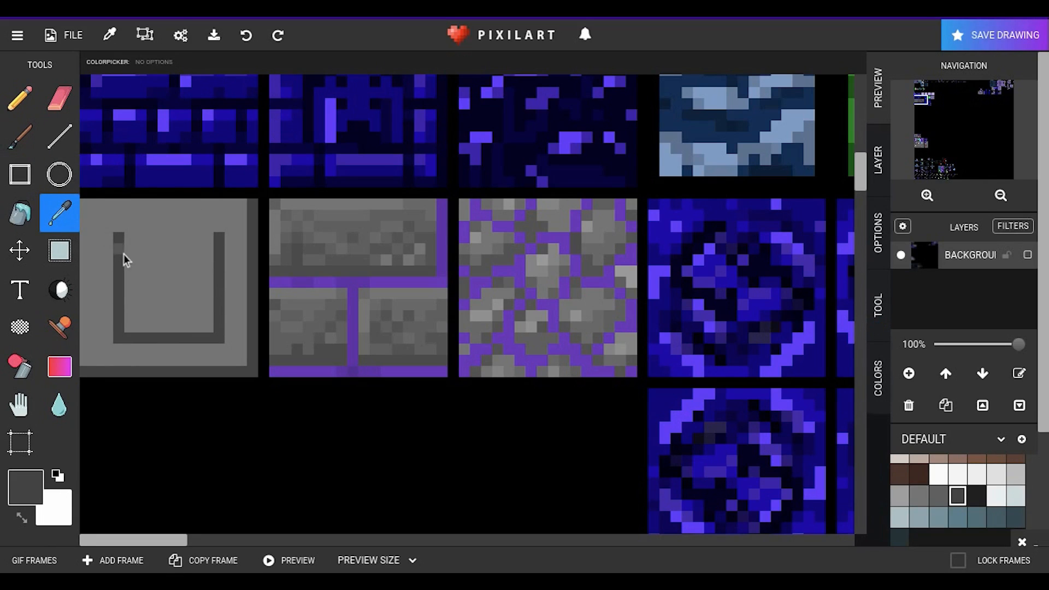
left_click(54, 136)
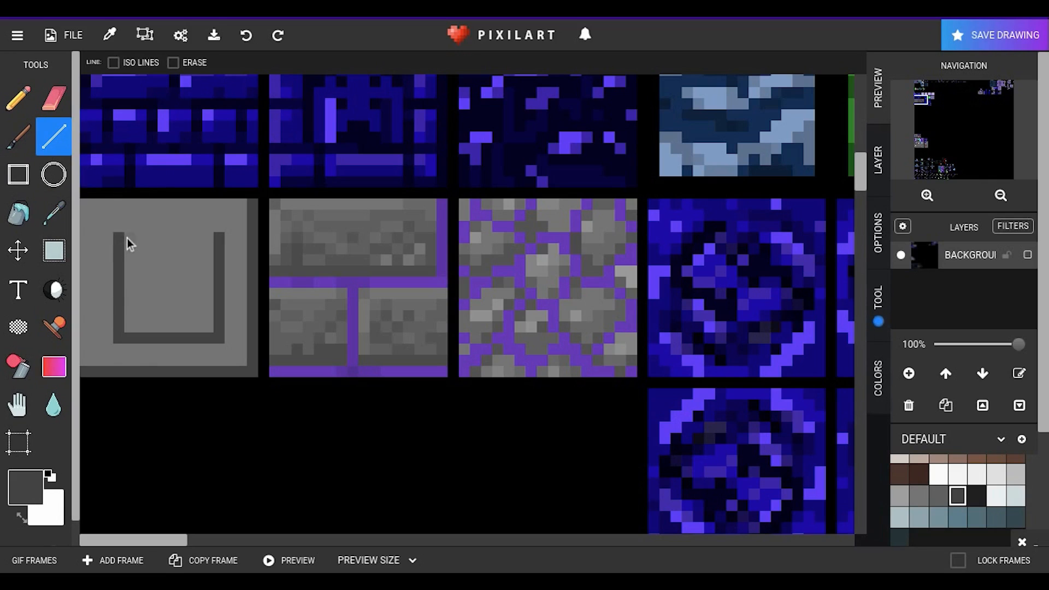
left_click_drag(133, 238, 208, 238)
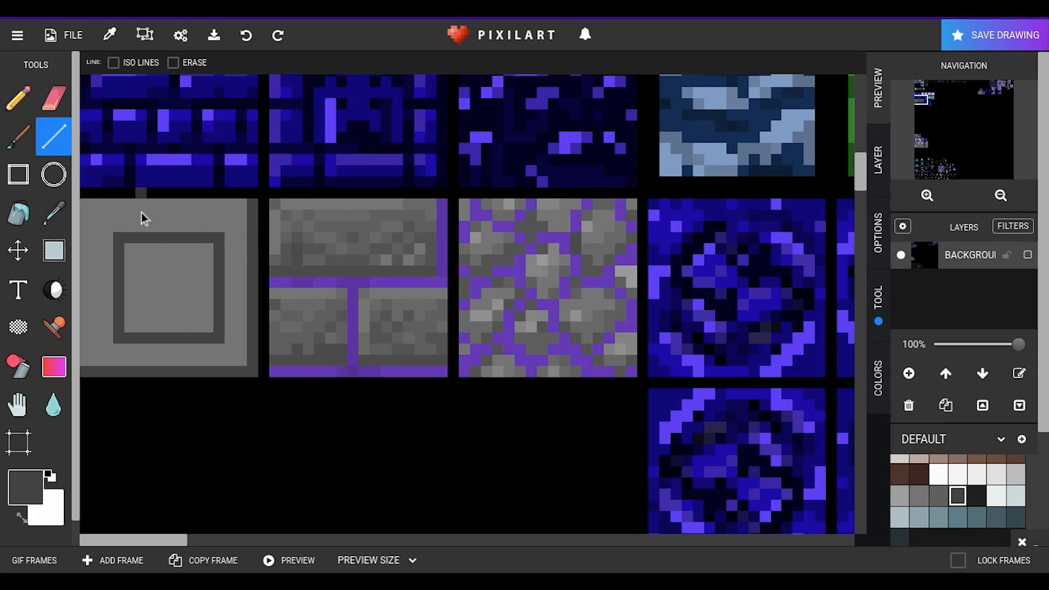
Step: Cover the inner outline's top and left sides with the tile's grey and redraw both in dark grey one pixel further out
left_click(53, 211)
left_click(198, 224)
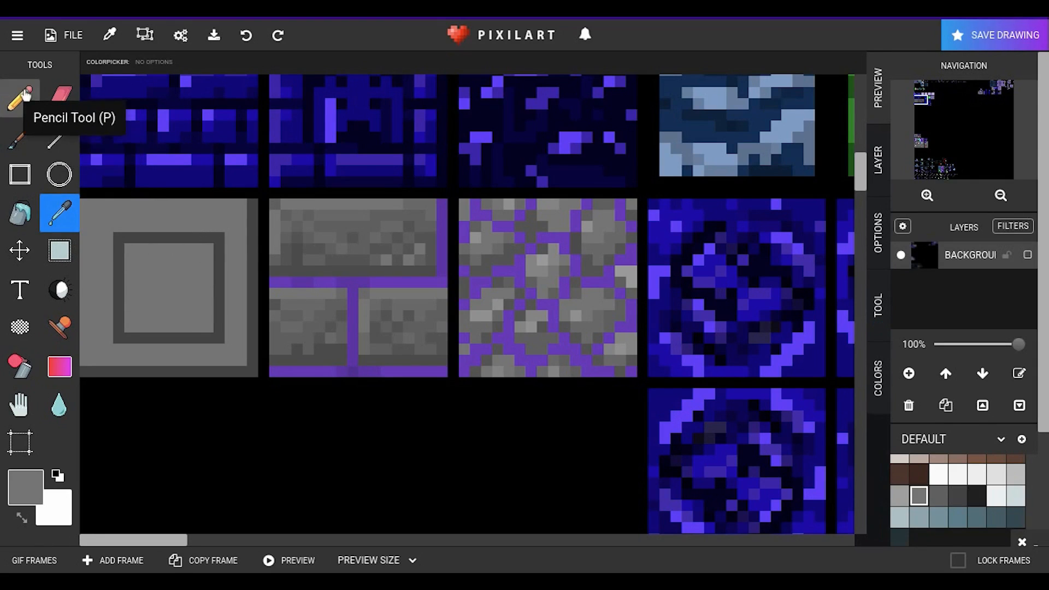
left_click(59, 132)
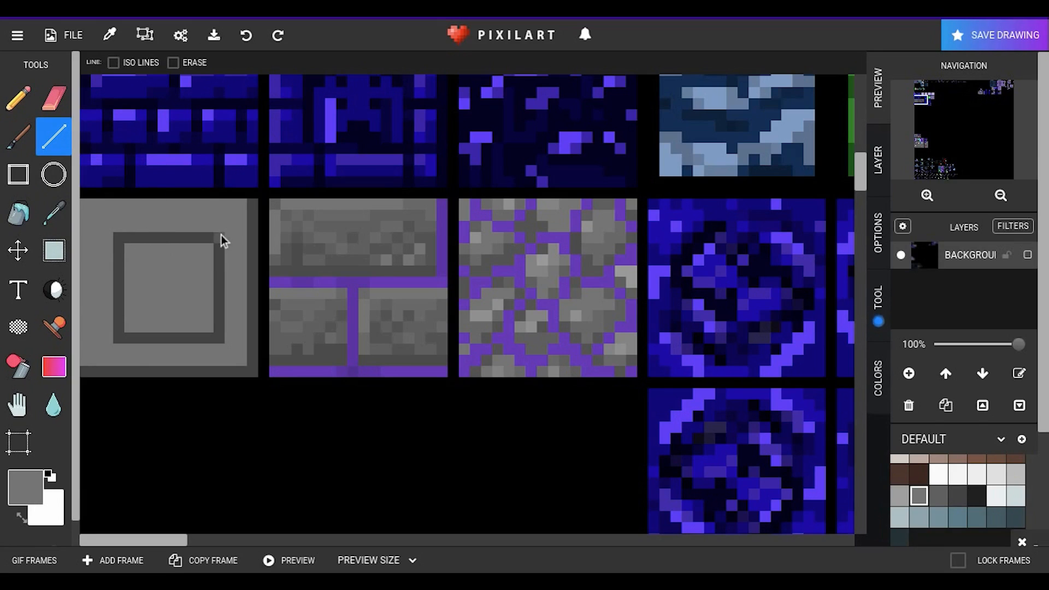
left_click_drag(133, 239, 117, 313)
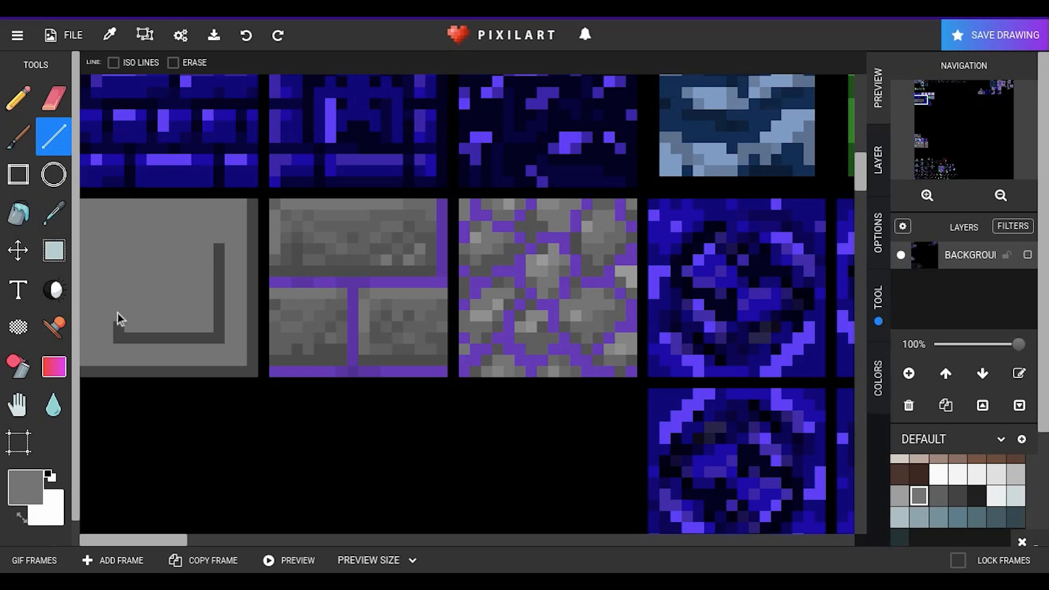
left_click(54, 213)
left_click(169, 336)
left_click(64, 150)
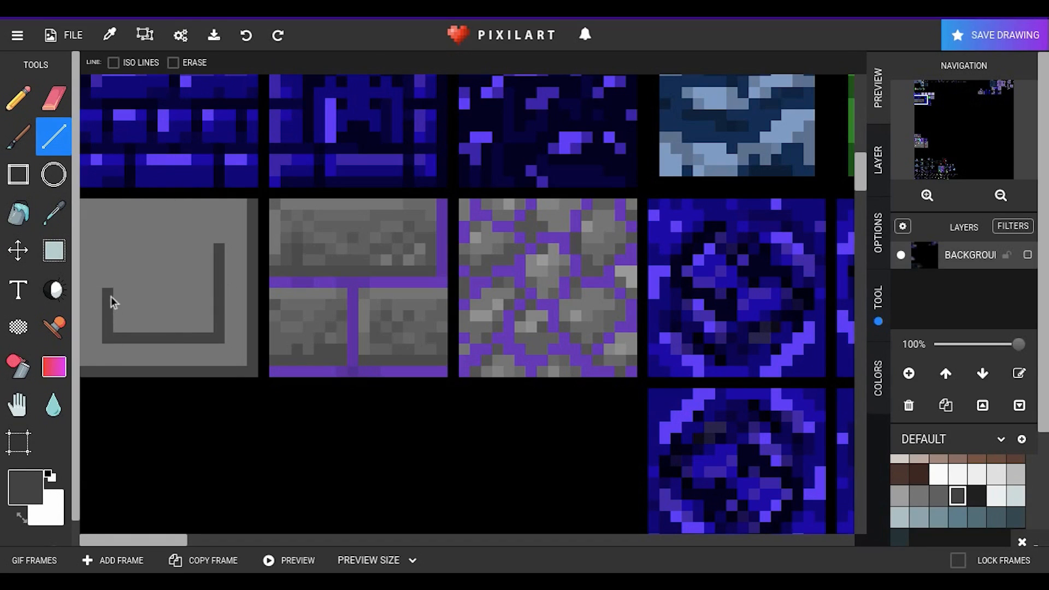
left_click_drag(114, 258, 109, 235)
left_click_drag(209, 229, 221, 250)
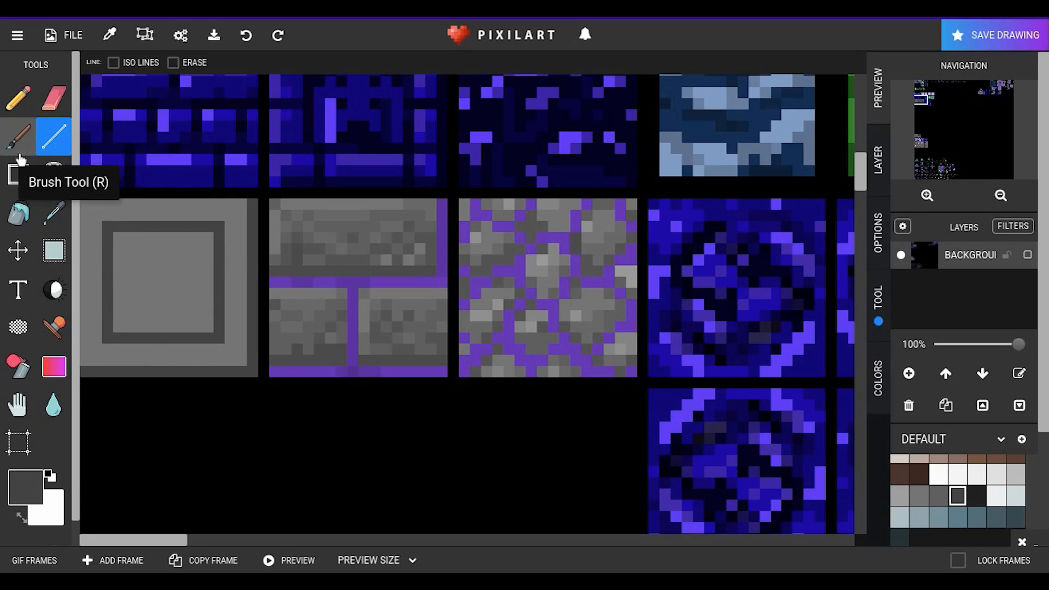
Step: Fill a dark grey 3-by-3-pixel square at the centre of the inner outline, undoing the wrongly sized attempts
left_click(18, 174)
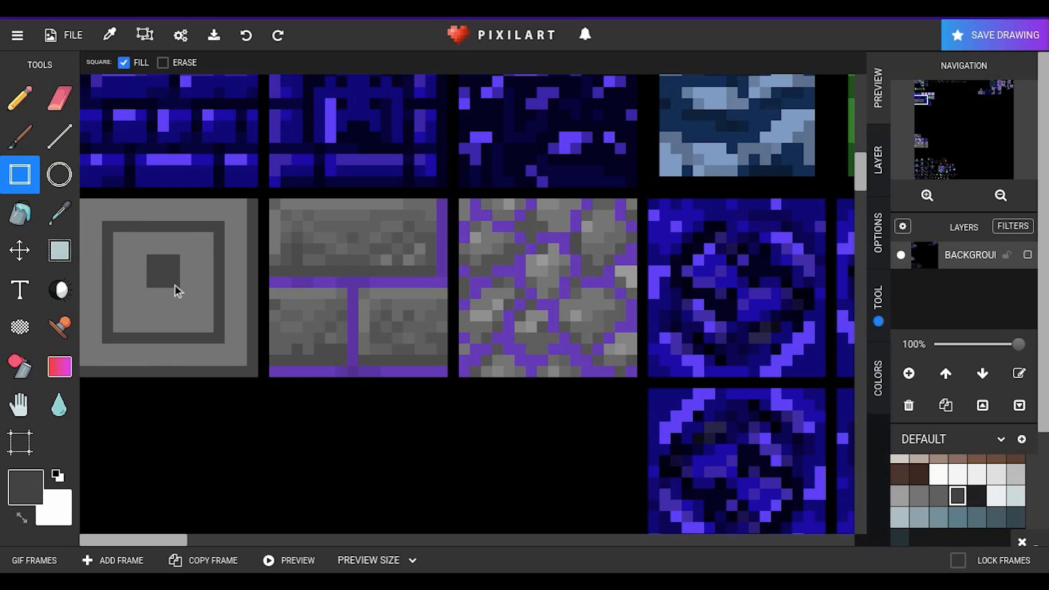
left_click(245, 35)
left_click_drag(166, 283, 175, 293)
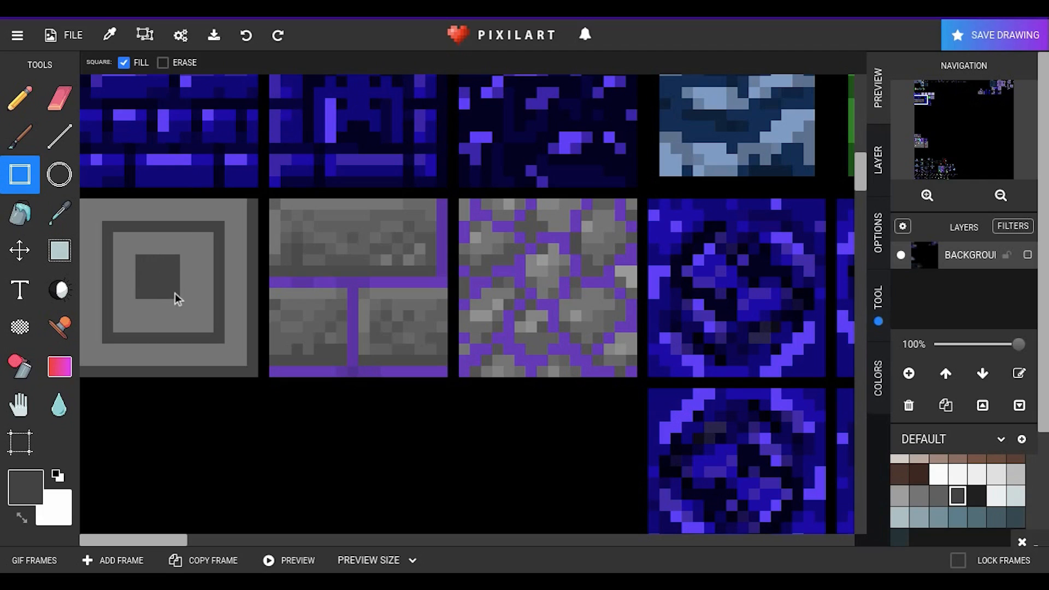
left_click(246, 35)
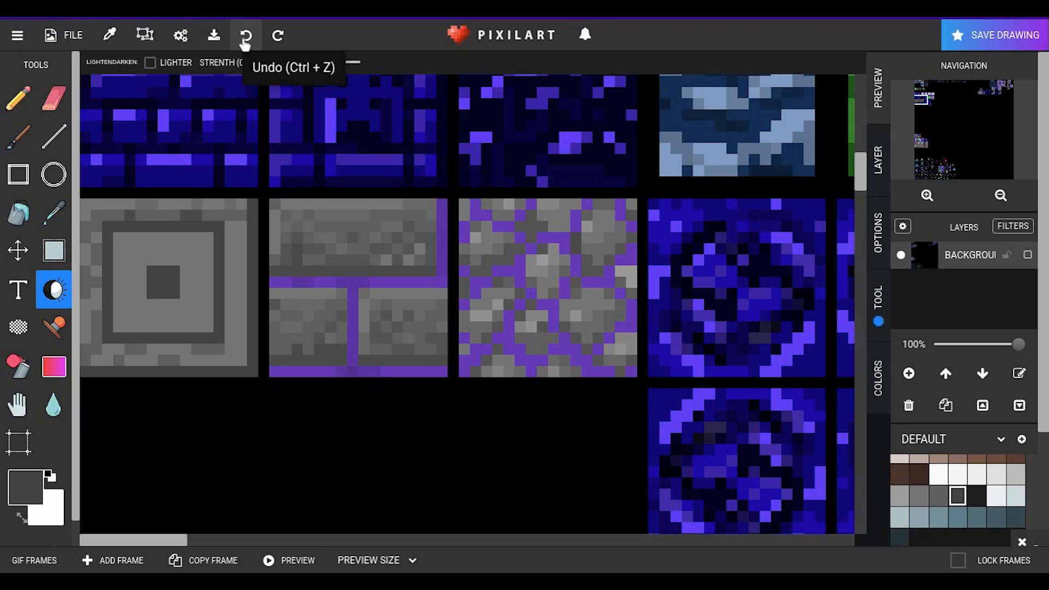
Step: Mottle the grey tile's outer border with the darken tool, undoing misplaced strokes, and close the advertisement
left_click(244, 37)
left_click(245, 38)
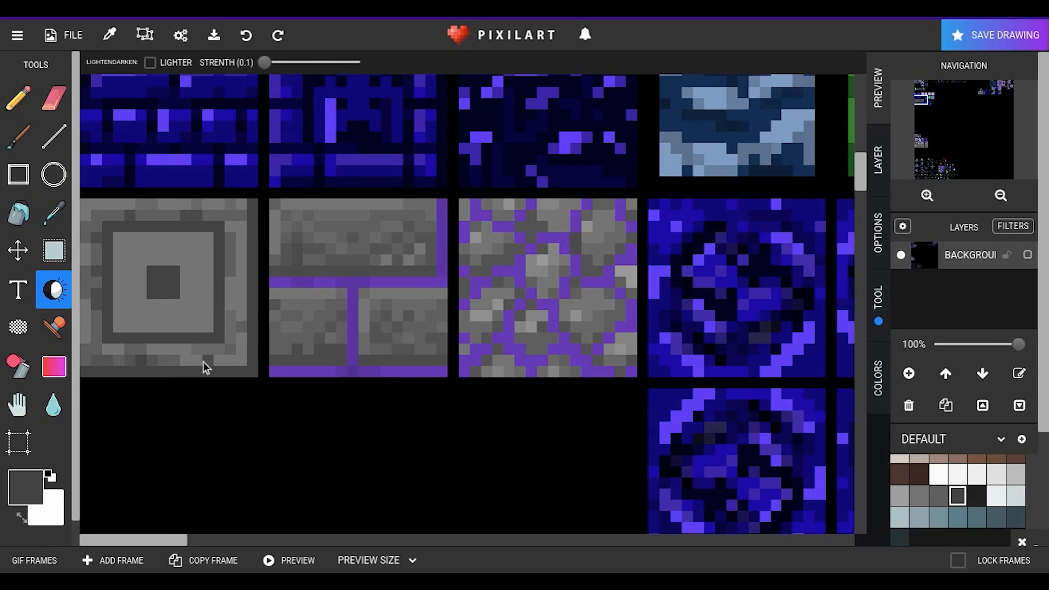
left_click(246, 37)
left_click(163, 293)
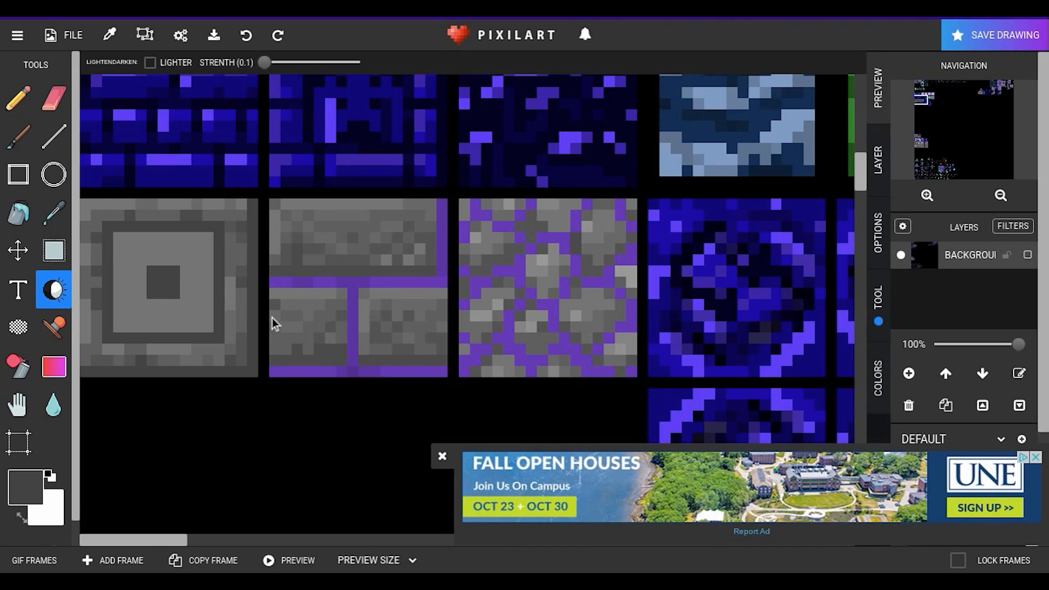
left_click(442, 456)
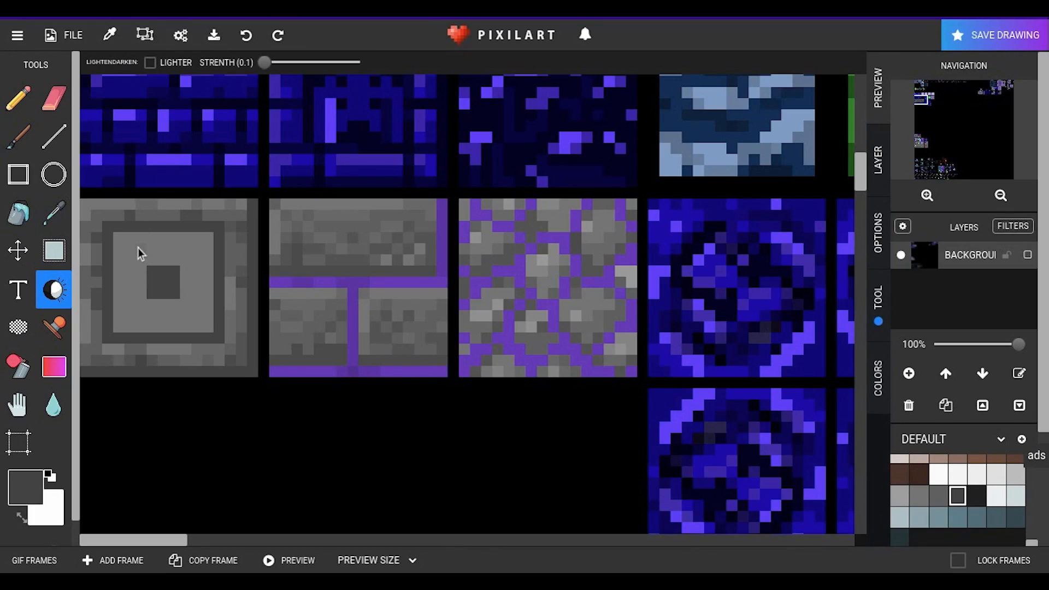
Step: Darken and mottle the panel between the inner outline and the centre square, and close the advertisement
left_click_drag(152, 248, 179, 251)
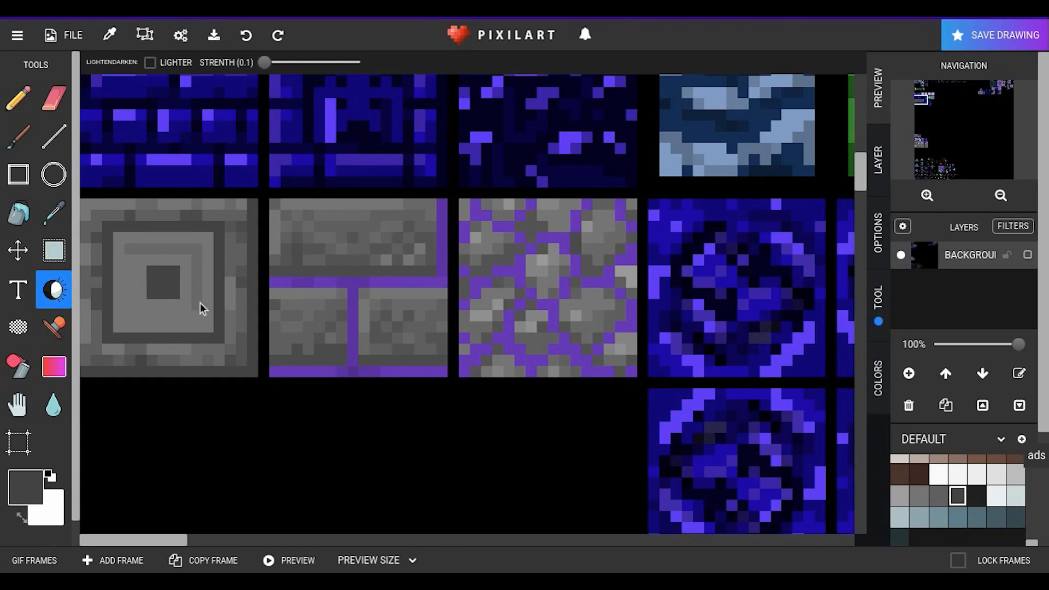
left_click_drag(198, 319, 189, 317)
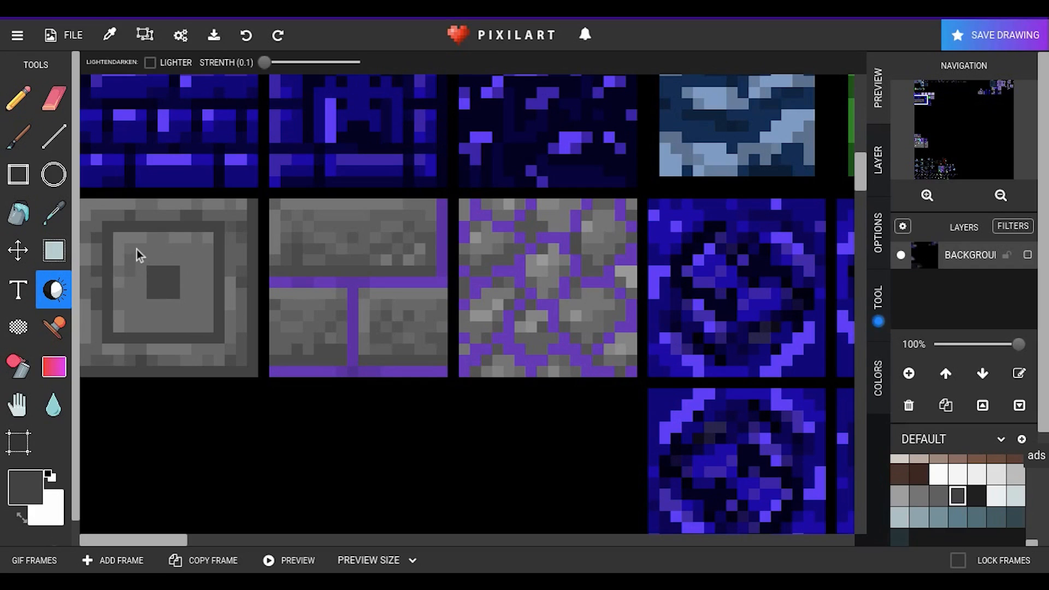
left_click(153, 172)
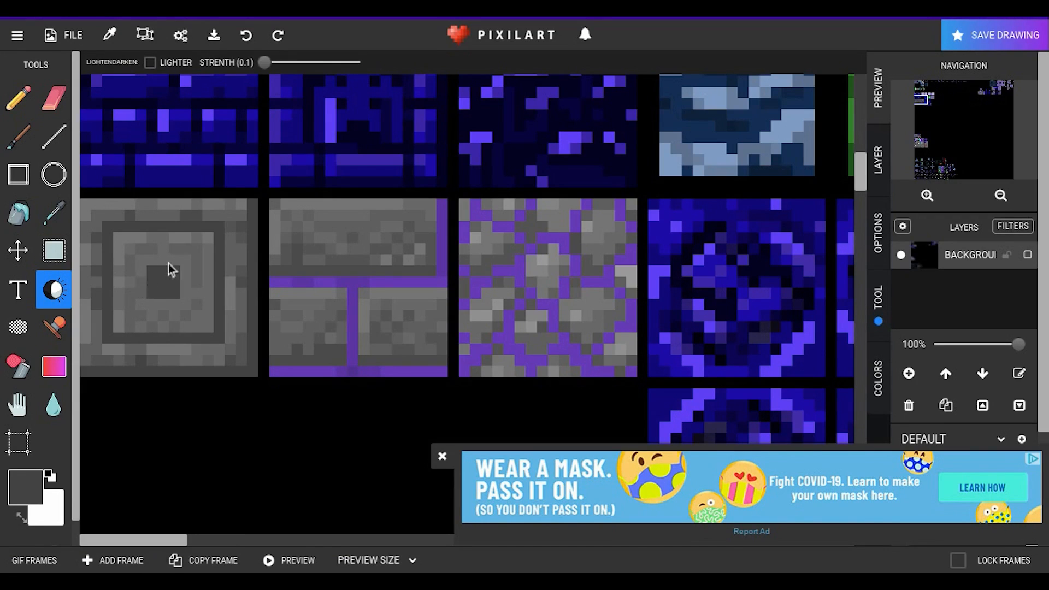
left_click_drag(168, 263, 202, 325)
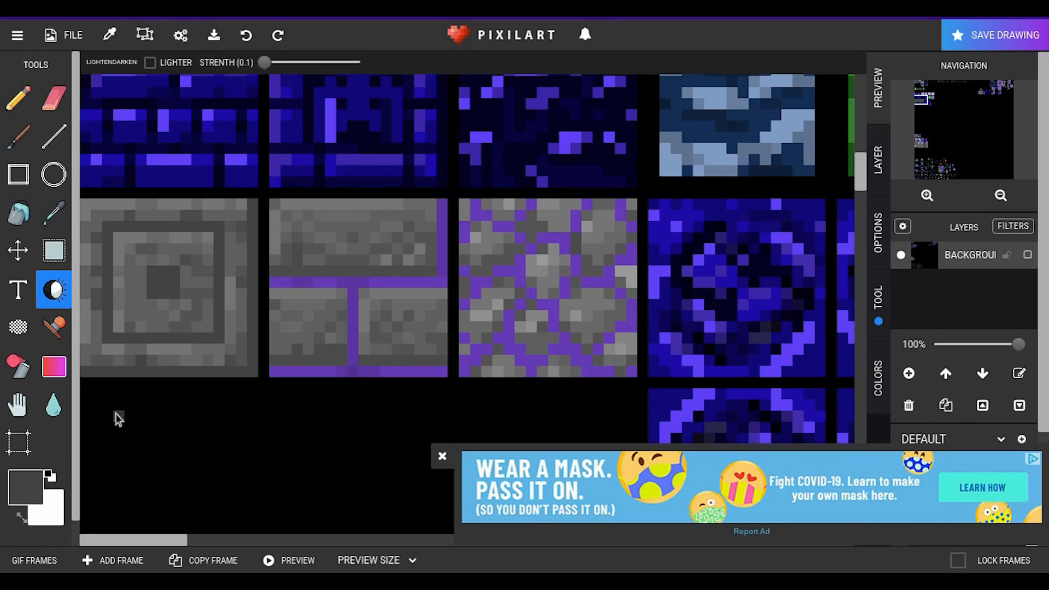
left_click(437, 457)
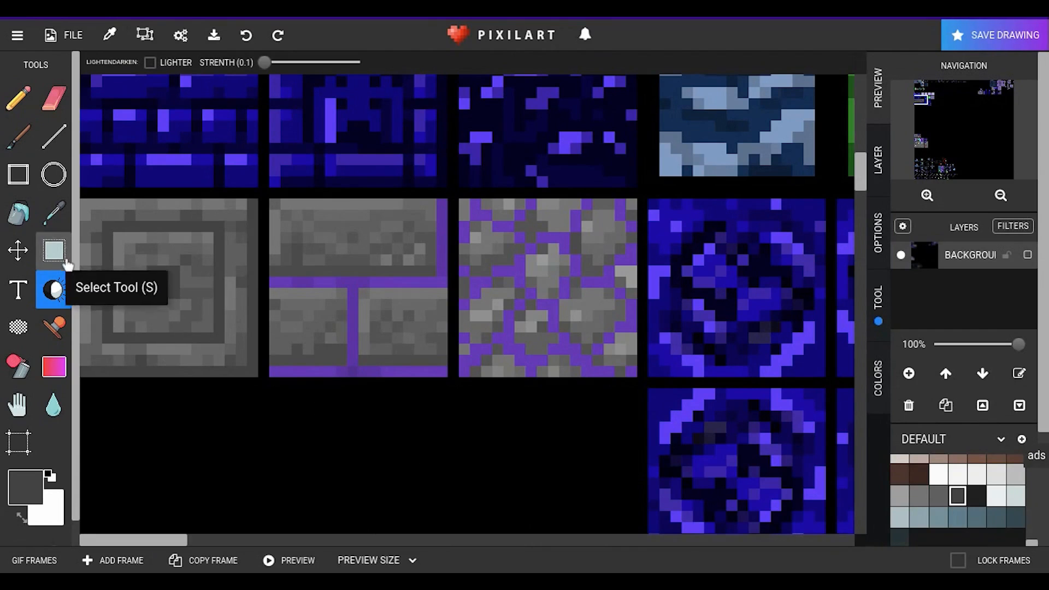
left_click(18, 289)
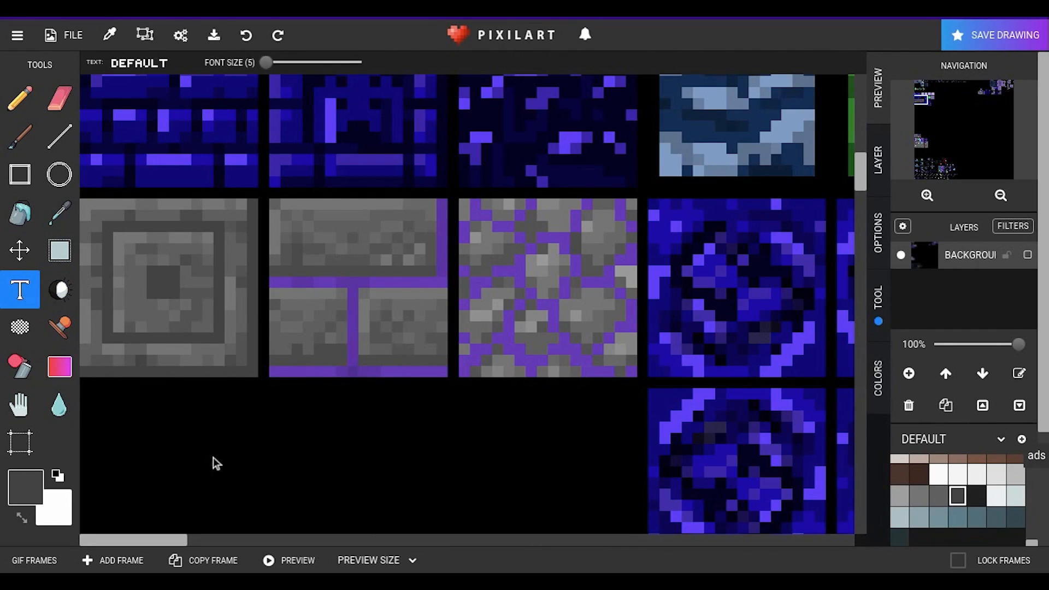
type("G")
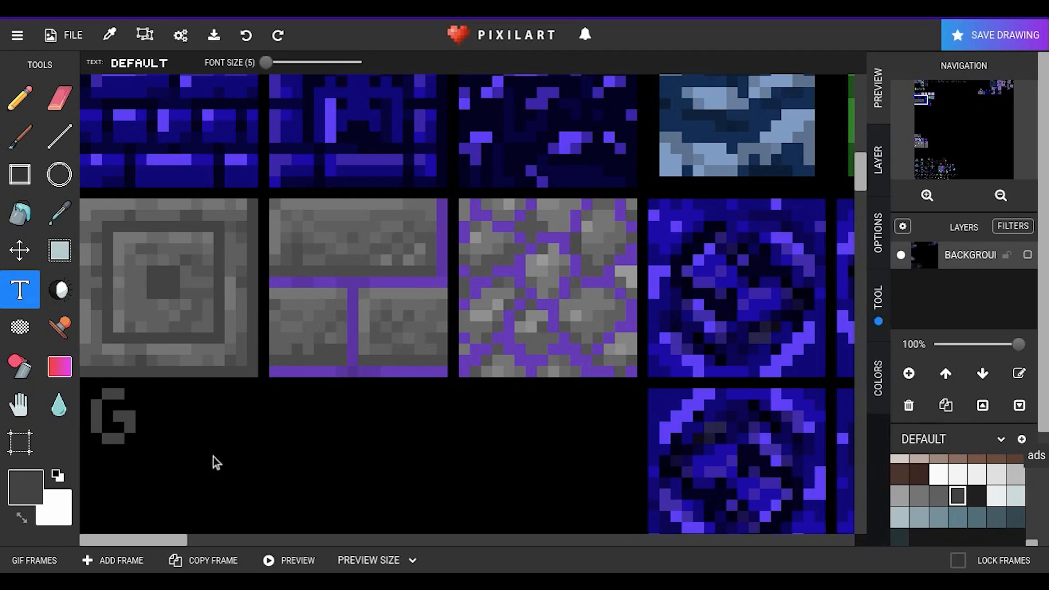
type("REAT")
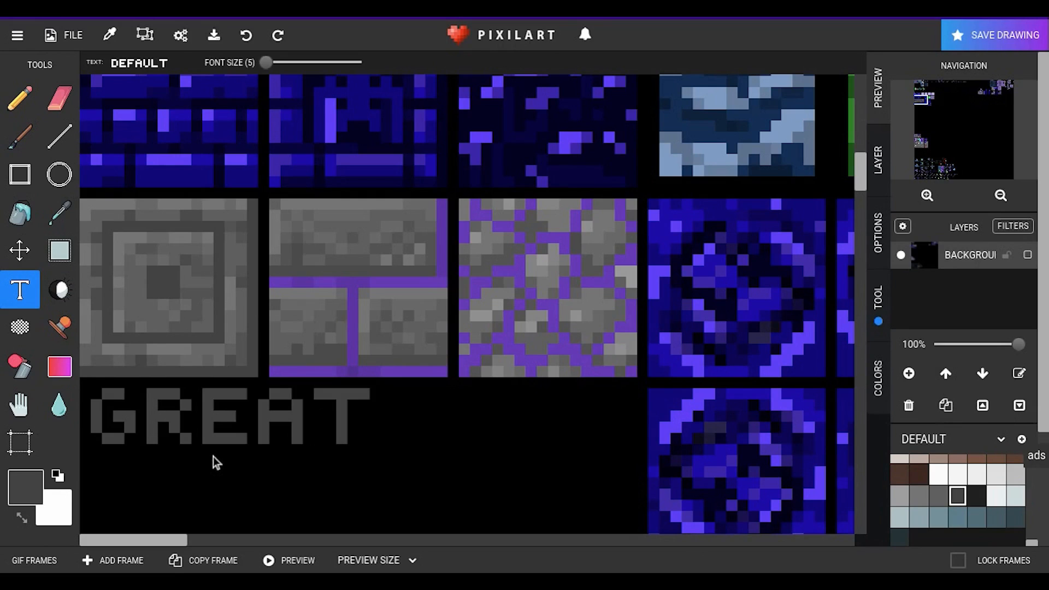
key("BackSpace")
key("BackSpace")
key("BackSpace")
key("BackSpace")
key("BackSpace")
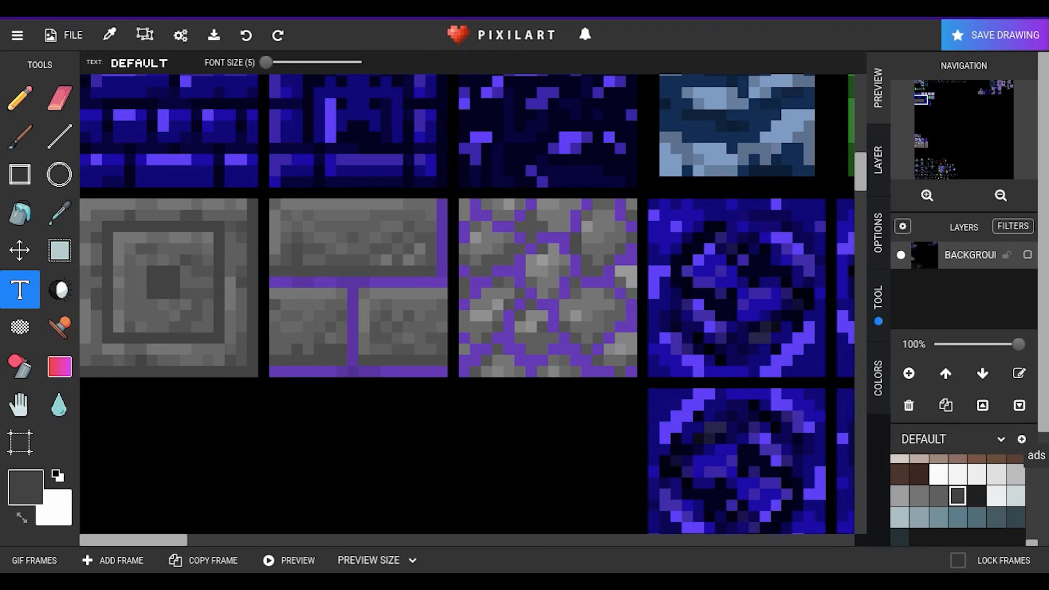
Step: Recolour the chiseled tile's centre square and inner outline with the purple sampled from the stone bricks tile's mortar
left_click(57, 225)
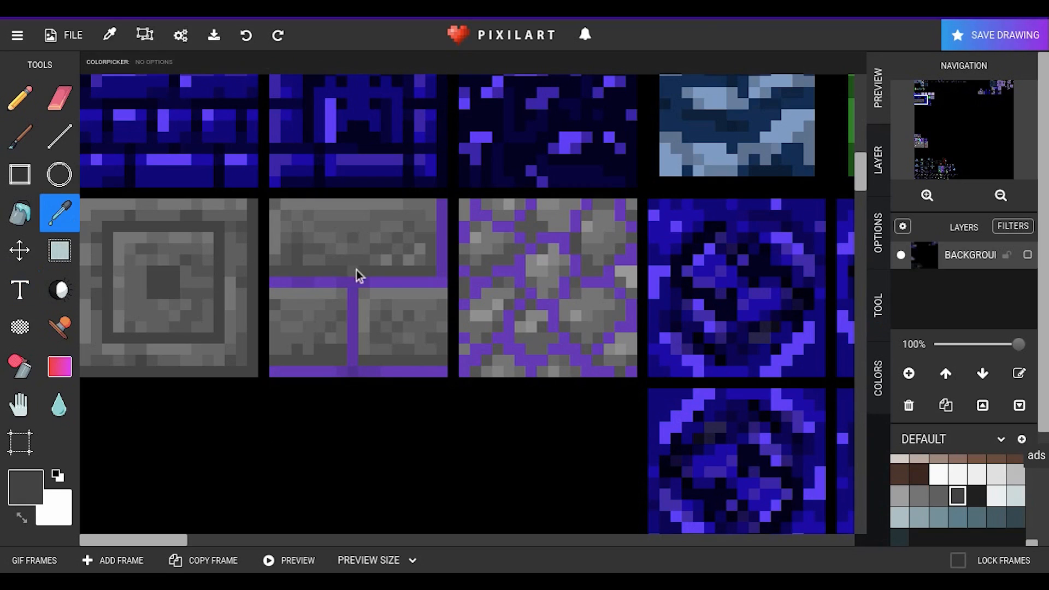
left_click(391, 285)
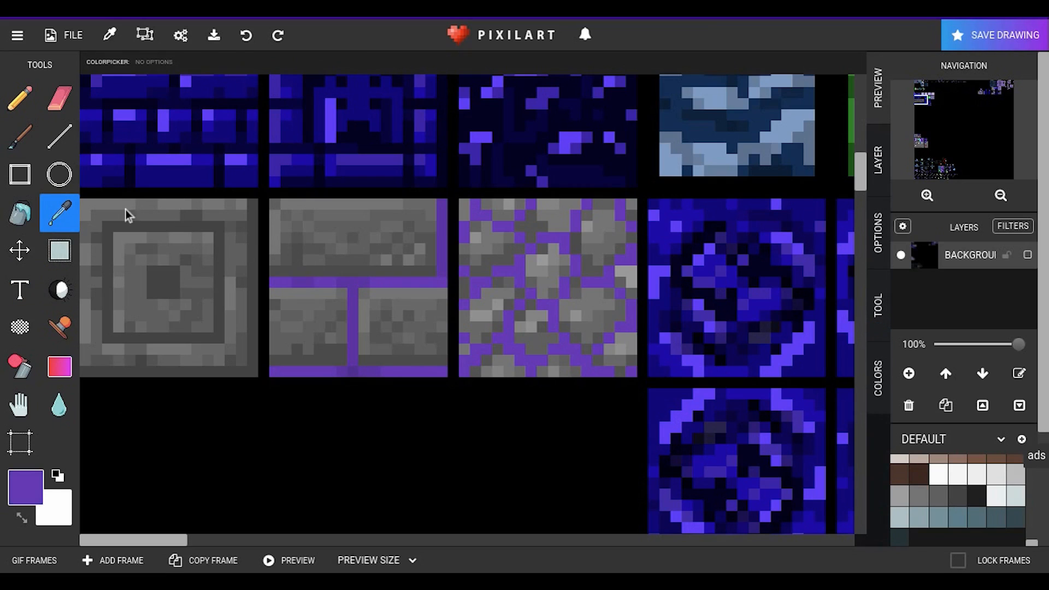
left_click(31, 114)
mouse_move(164, 272)
left_mouse_down()
mouse_move(156, 293)
mouse_move(171, 292)
mouse_move(151, 269)
left_mouse_up()
mouse_move(127, 228)
left_mouse_down()
mouse_move(217, 226)
mouse_move(219, 331)
mouse_move(111, 337)
mouse_move(109, 285)
left_mouse_up()
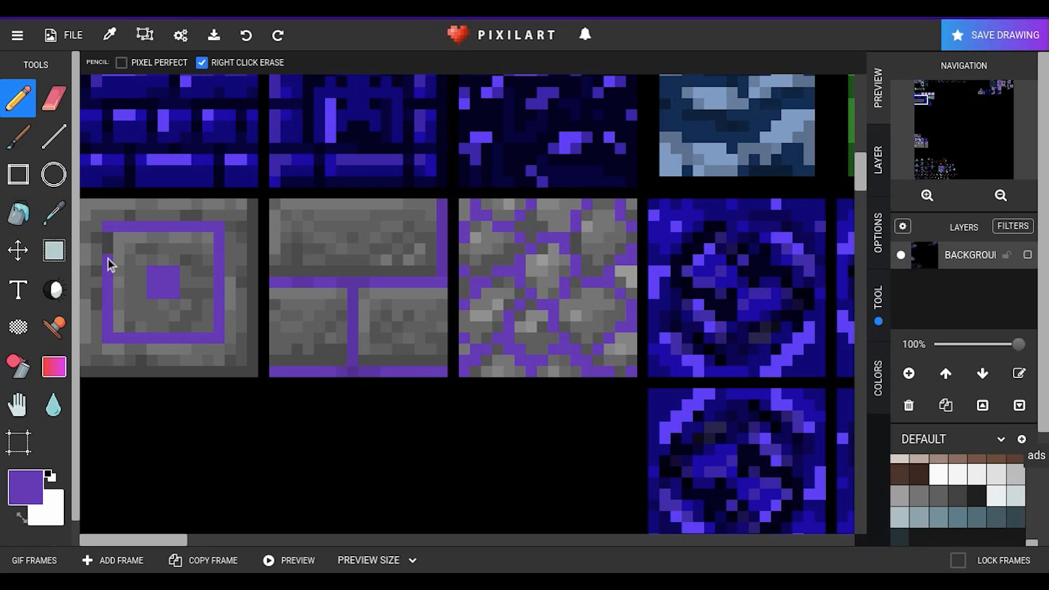
Step: Draw purple edge lines along the chiseled tile's right and bottom sides, and repaint the stray purple pixel with grey sampled from the tile
mouse_move(252, 203)
left_mouse_down()
mouse_move(253, 363)
mouse_move(127, 372)
left_mouse_up()
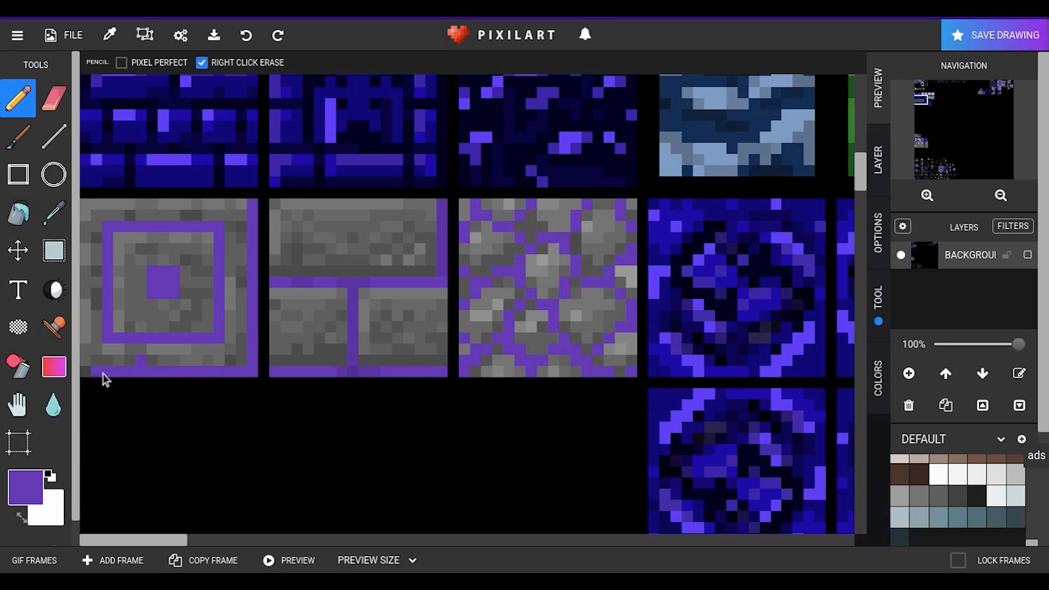
left_click(53, 212)
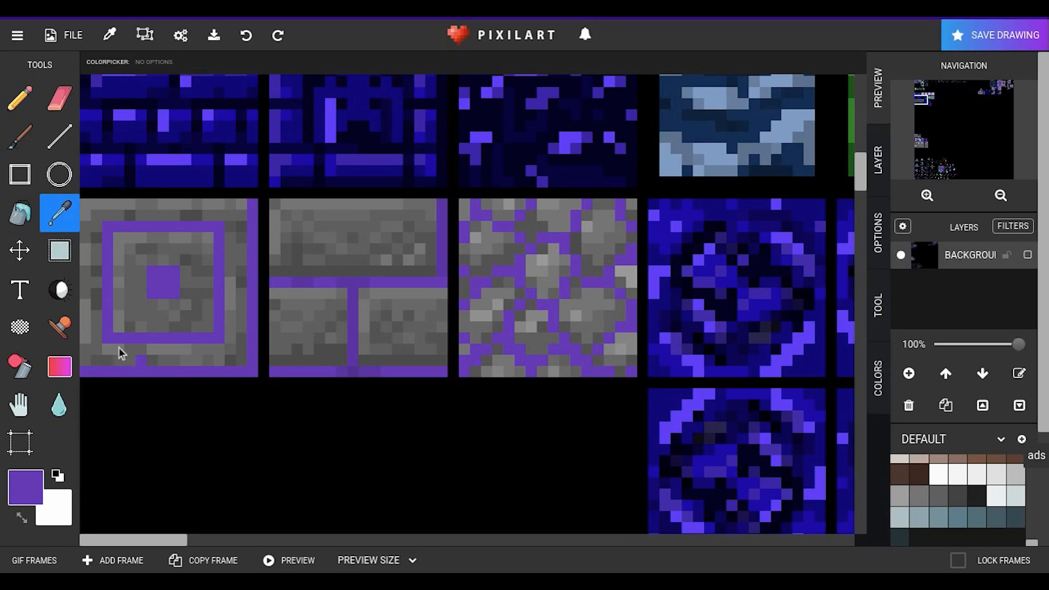
left_click(146, 352)
left_click(19, 99)
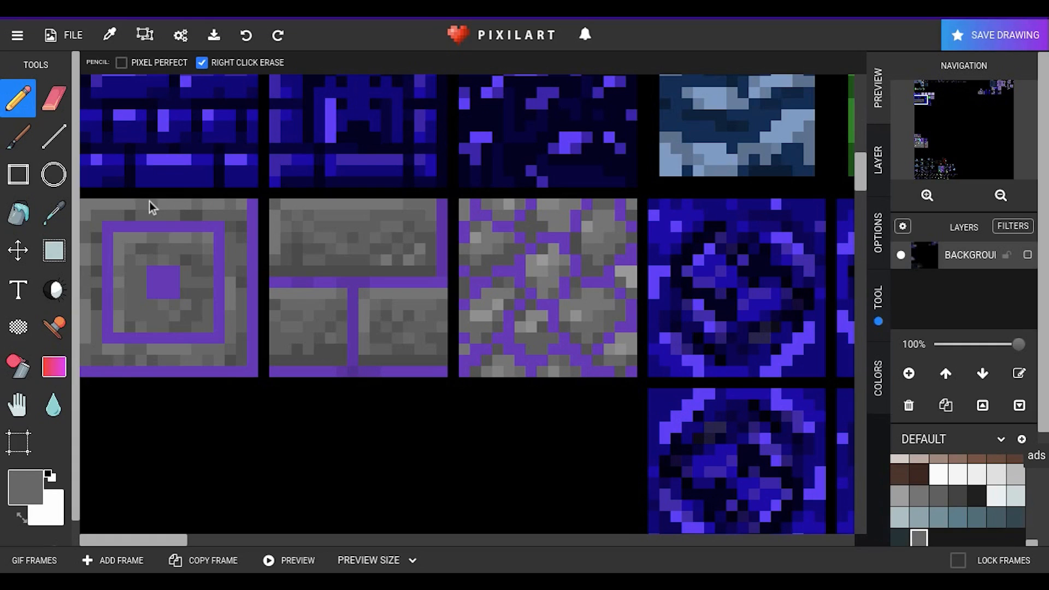
Step: Save the texture sheet as an update to the existing drawing The Flap N Forest Mod, with replay upload enabled
scroll(331, 252, "down", 1)
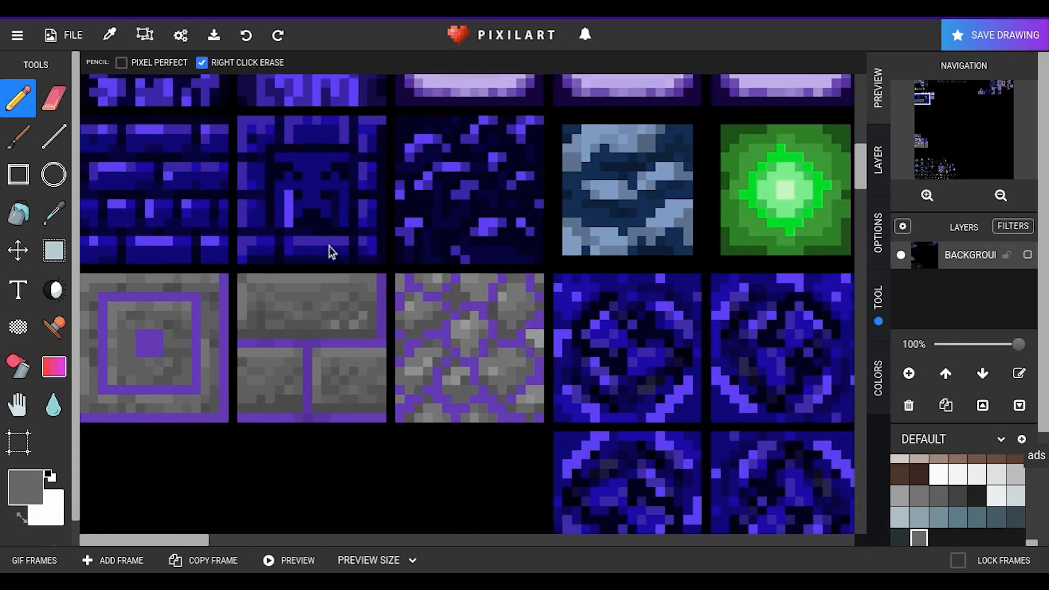
scroll(331, 252, "down", 3)
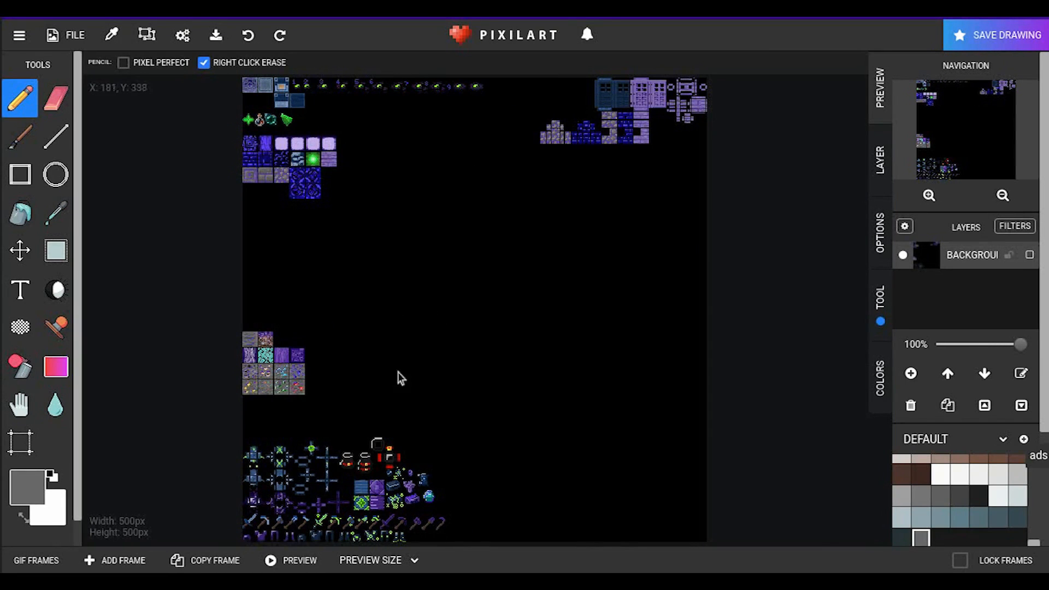
left_click(1000, 35)
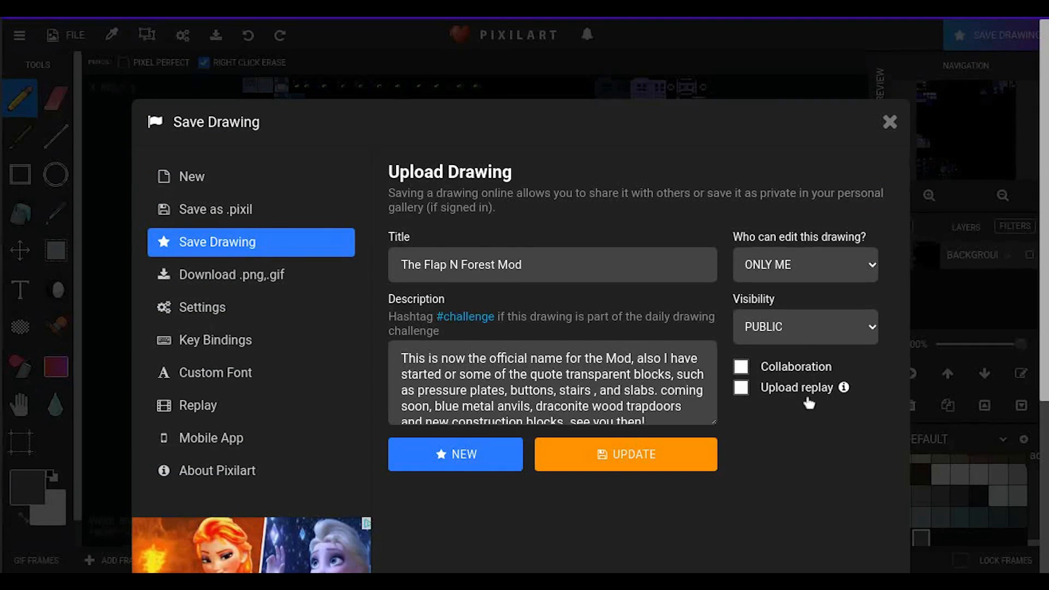
left_click(743, 388)
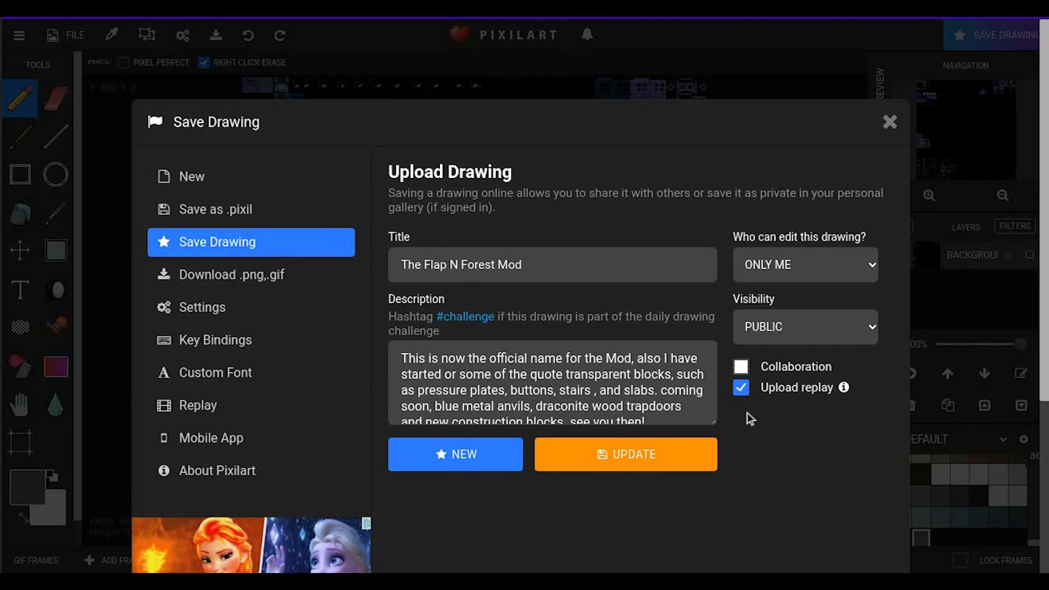
left_click(621, 462)
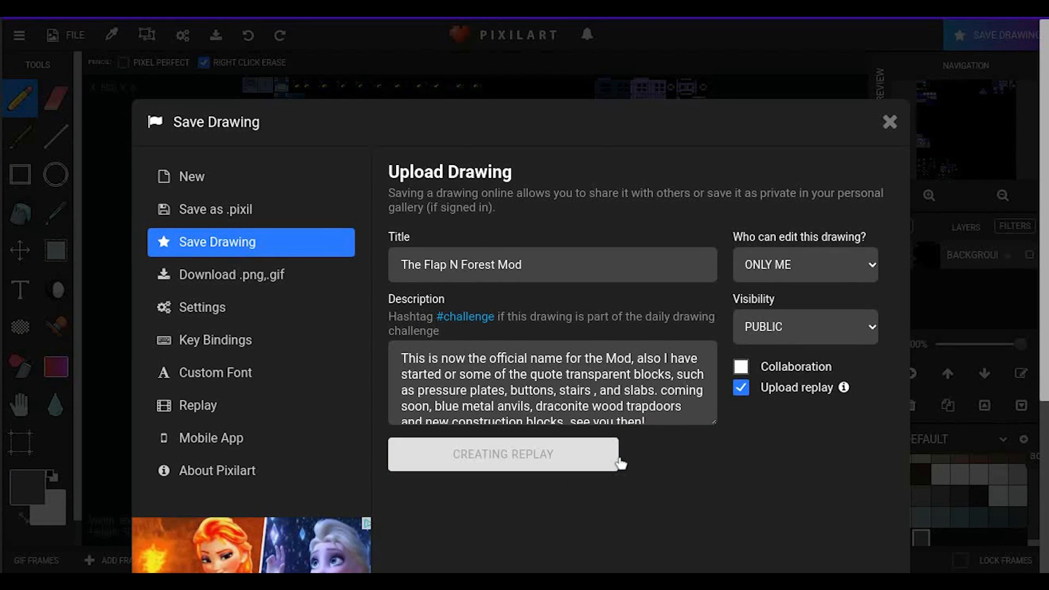